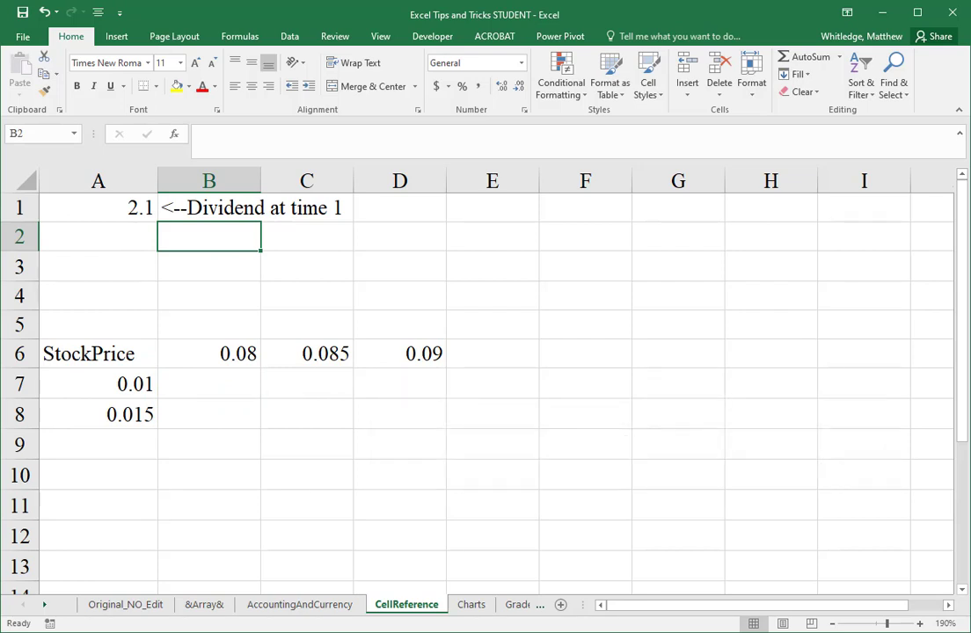
Step: Enter the heading "Required Rate of Return" in cell B5 above the row of rates
{"action": "key", "text": "Down"}
{"action": "key", "text": "Down"}
{"action": "key", "text": "Down"}
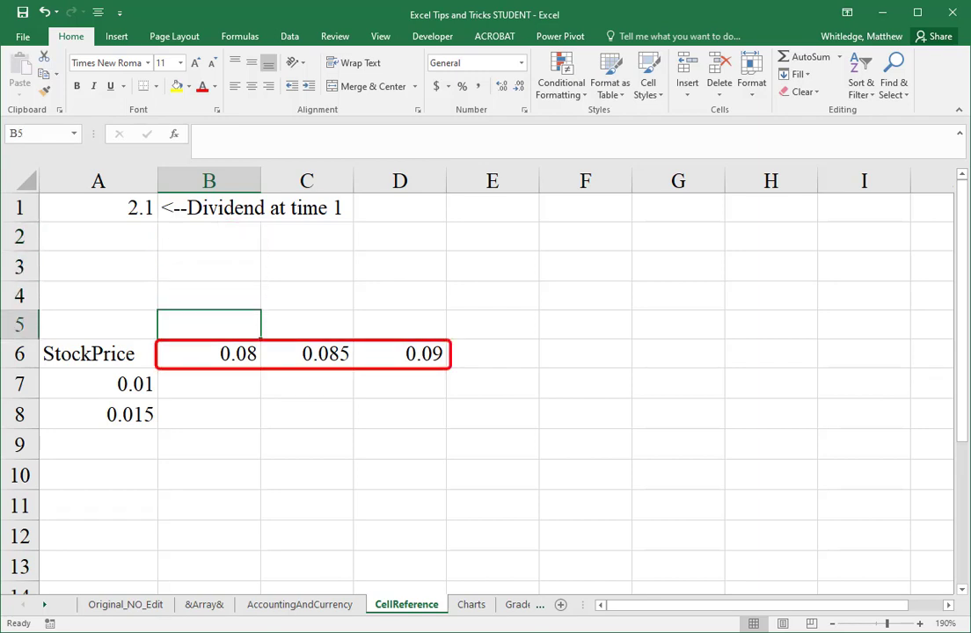
{"action": "type", "text": "Required Rate of Return"}
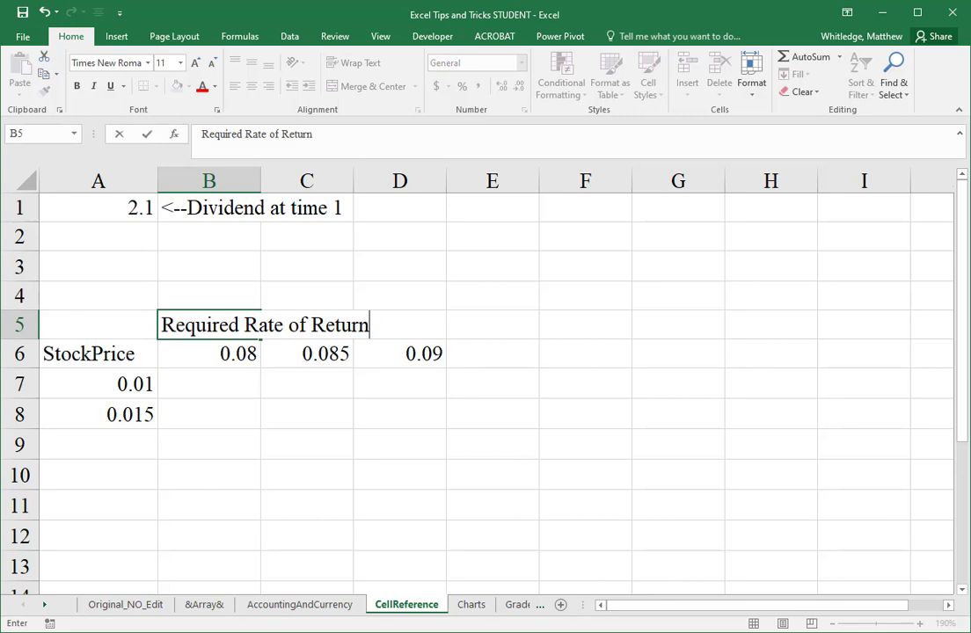
{"action": "key", "text": "Return"}
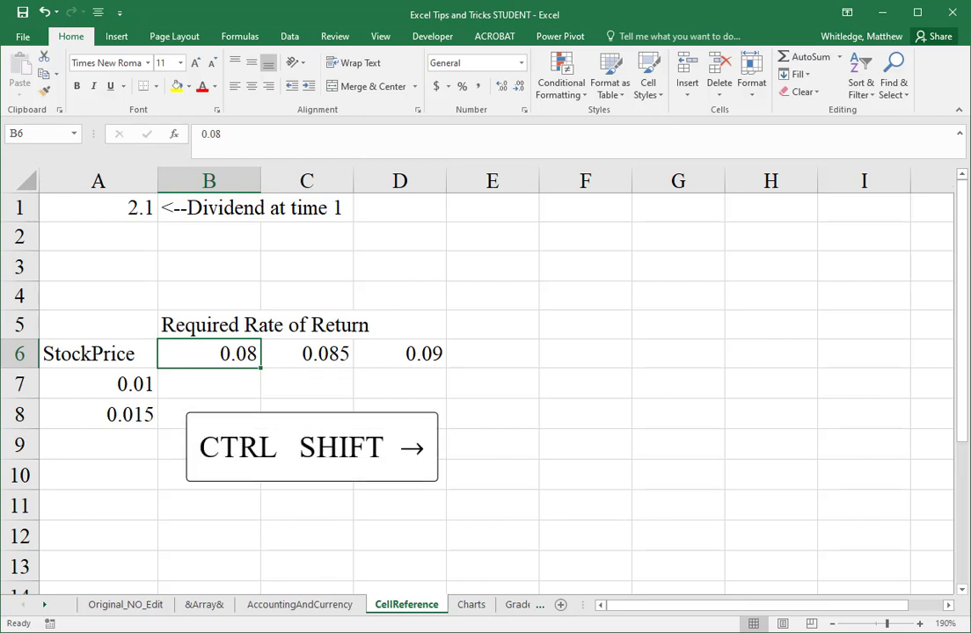
Step: Extend the rate series in B6:D6 across to H6, continuing the 0.005 increments up to 0.11
{"action": "key", "text": "ctrl+shift+Right"}
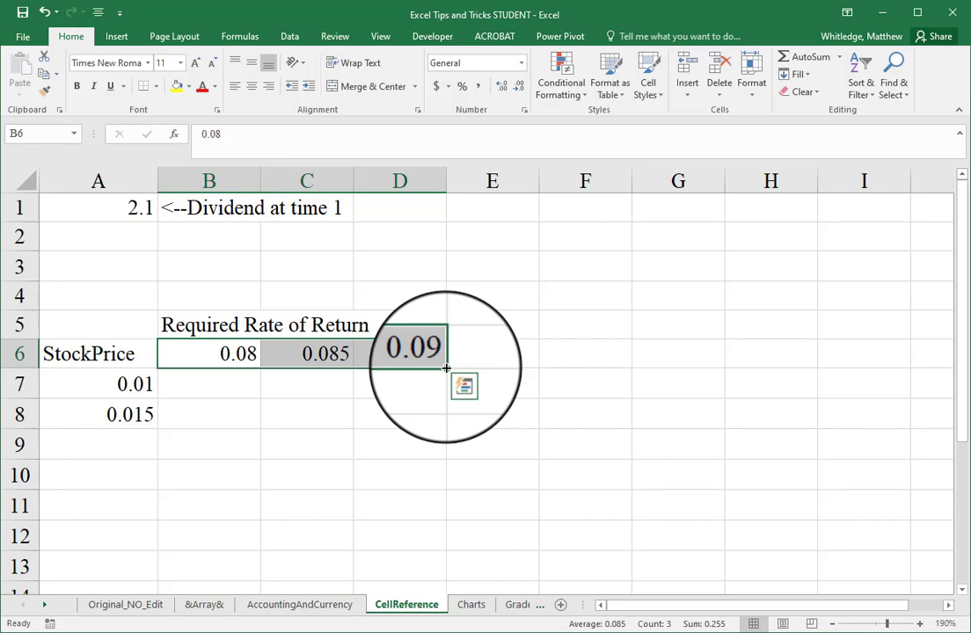
{"action": "left_click_drag", "start_coordinate": [447, 367], "coordinate": [817, 373]}
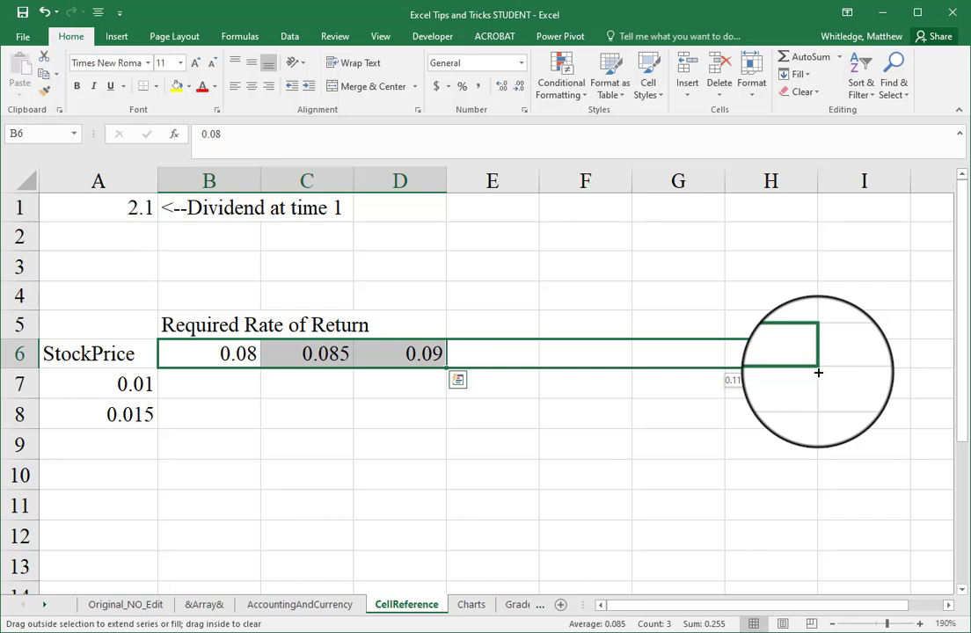
{"action": "left_click_drag", "start_coordinate": [817, 373], "coordinate": [818, 373]}
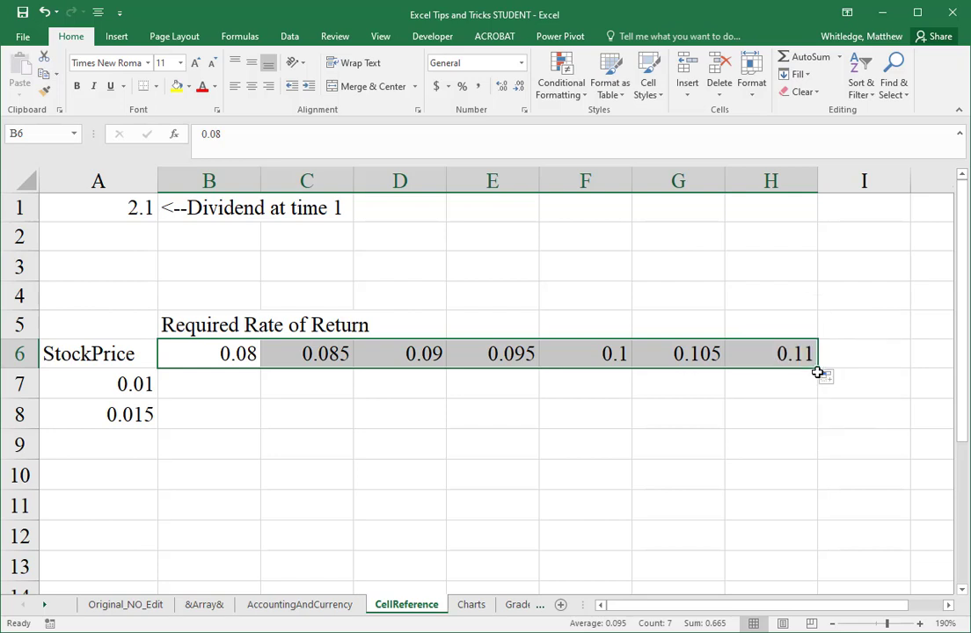
Step: Try a starting rate of 0.07 in cell B6 and undo the change
{"action": "left_click", "coordinate": [215, 356]}
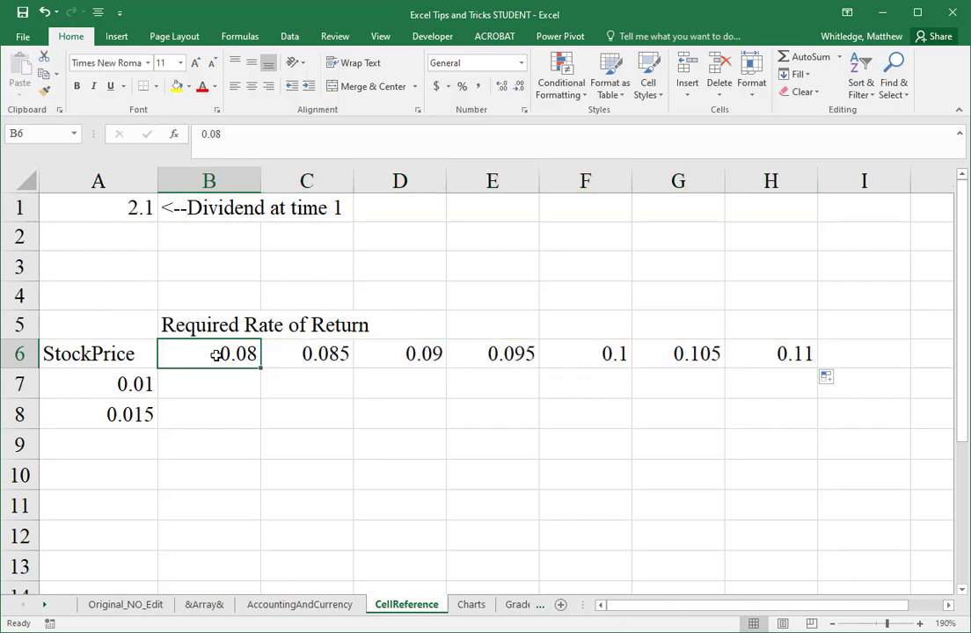
{"action": "type", "text": "0.07"}
{"action": "key", "text": "Return"}
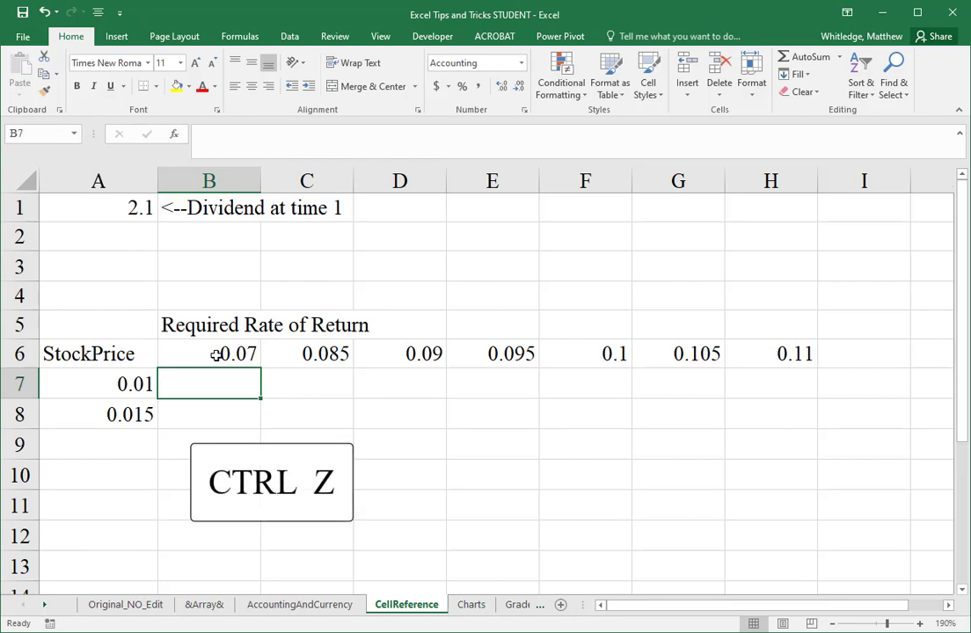
{"action": "key", "text": "ctrl+z"}
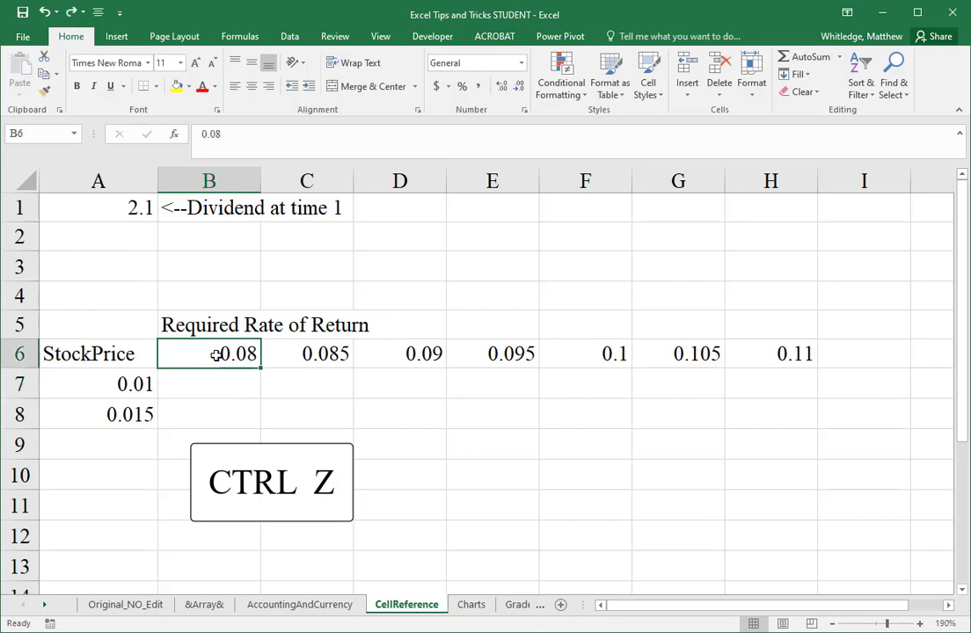
Step: Replace the content of cell A8 with the formula =A7+0.005
{"action": "key", "text": "Down"}
{"action": "key", "text": "Left"}
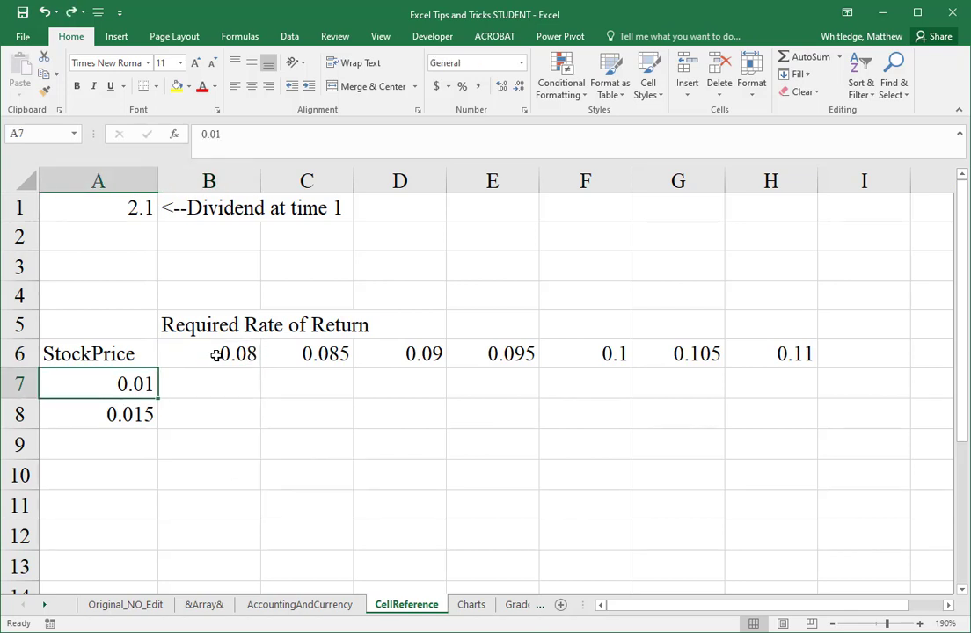
{"action": "key", "text": "Down"}
{"action": "type", "text": "="}
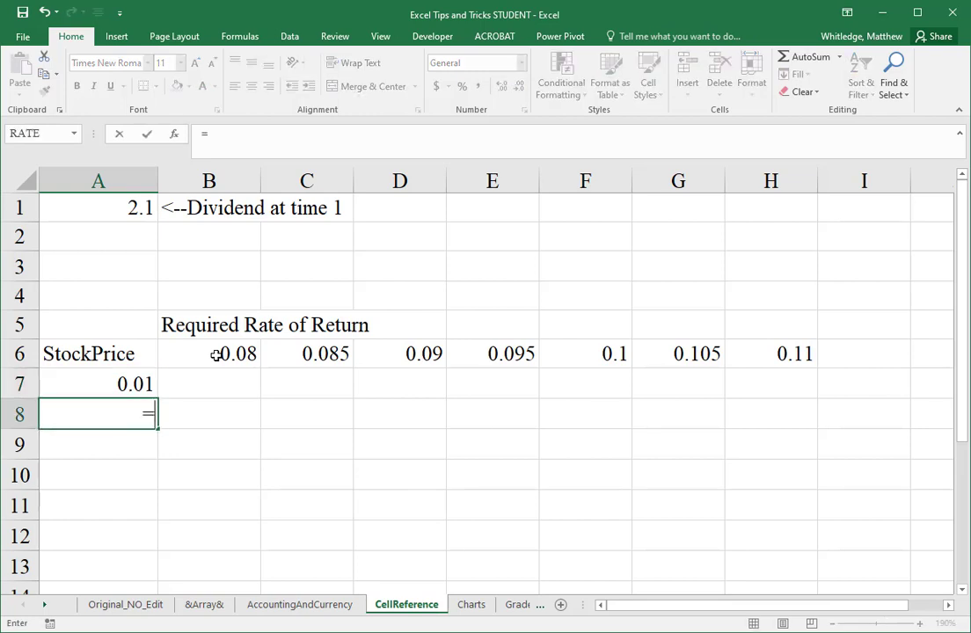
{"action": "key", "text": "Up"}
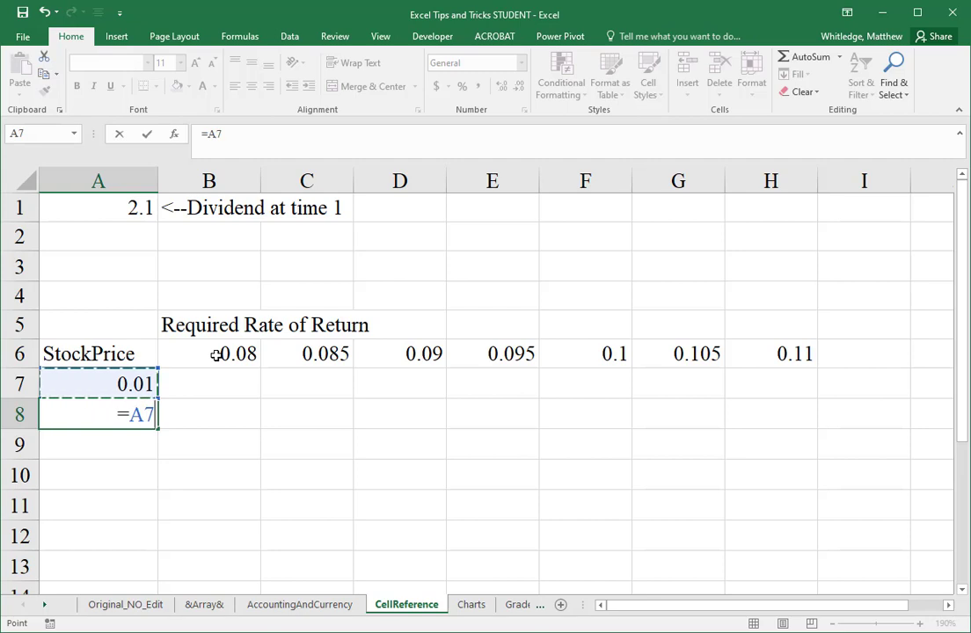
{"action": "type", "text": "+"}
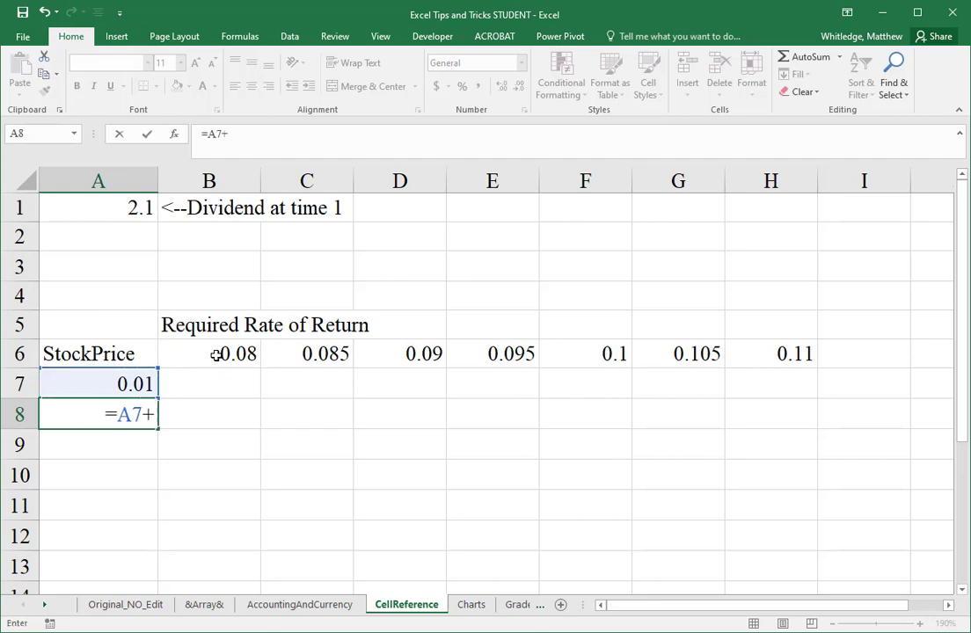
{"action": "type", "text": "0.005"}
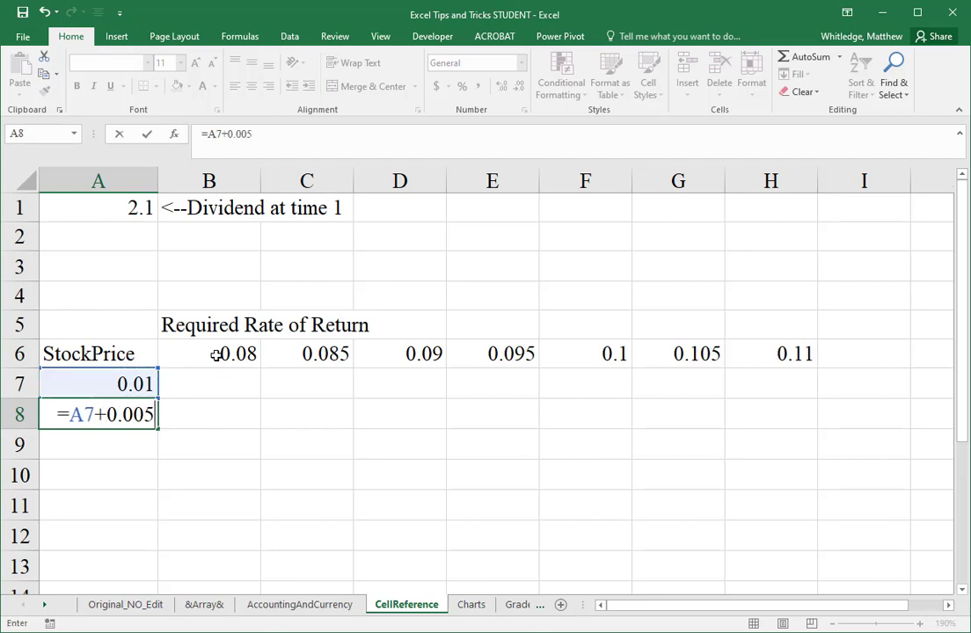
{"action": "key", "text": "Return"}
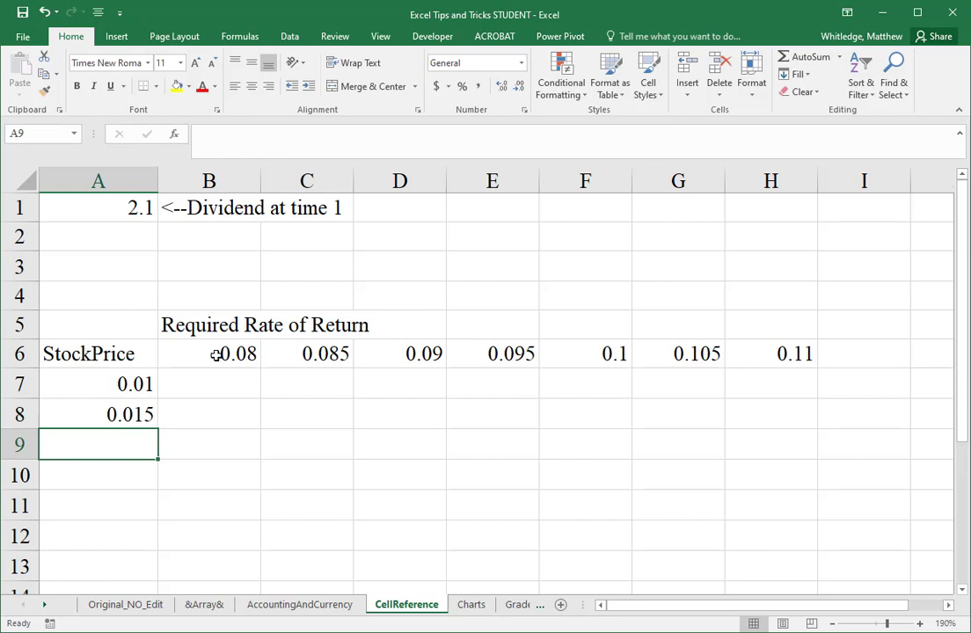
Step: Fill the A8 increment formula down the column through cell A15
{"action": "key", "text": "Up"}
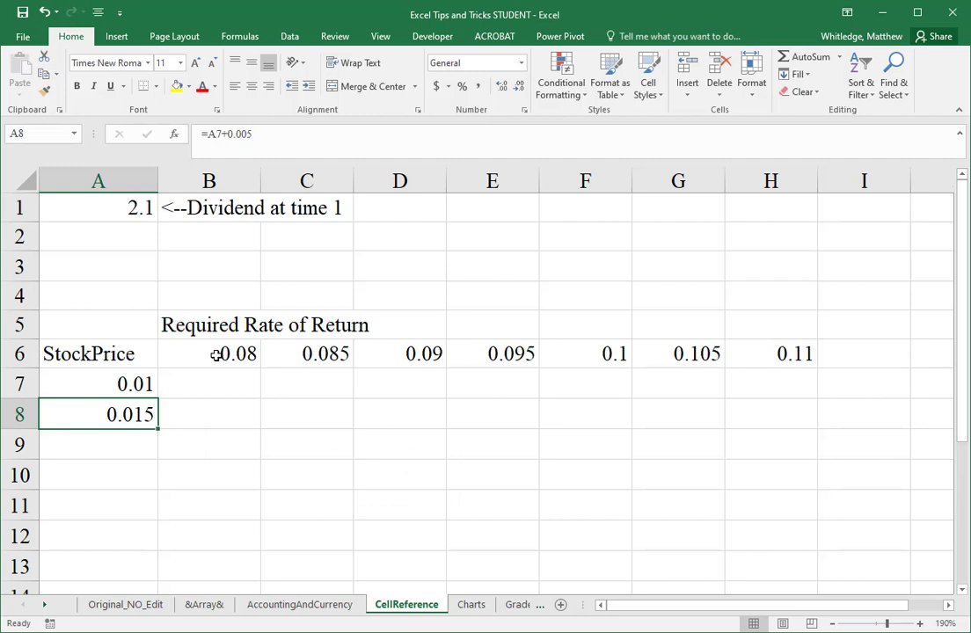
{"action": "key", "text": "shift"}
{"action": "key", "text": "shift+Down"}
{"action": "key", "text": "shift+Down"}
{"action": "key", "text": "shift+Down"}
{"action": "key", "text": "shift+Down"}
{"action": "key", "text": "shift+Down"}
{"action": "key", "text": "shift+Down"}
{"action": "key", "text": "shift+Down"}
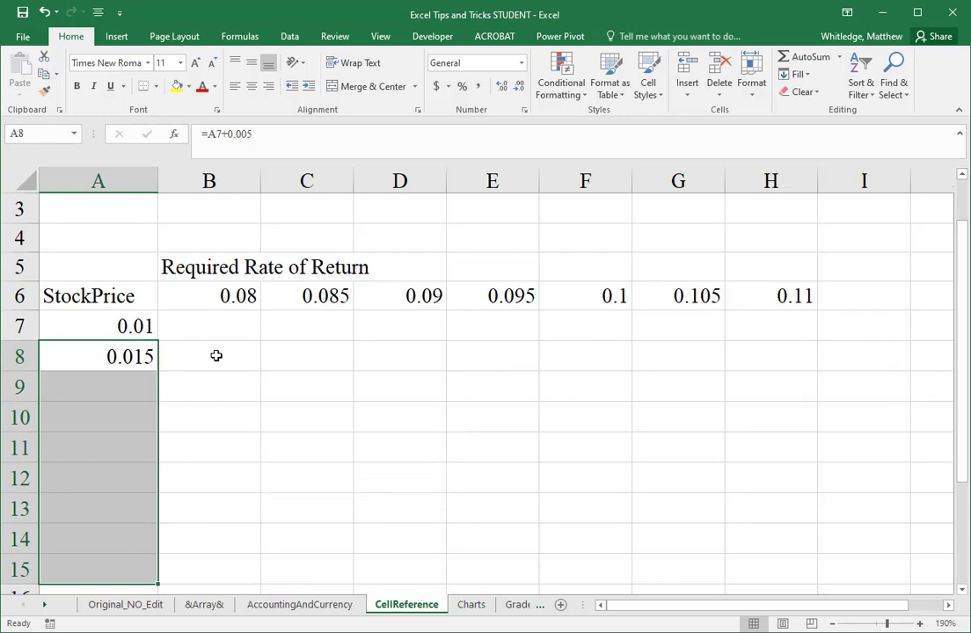
{"action": "key", "text": "ctrl+d"}
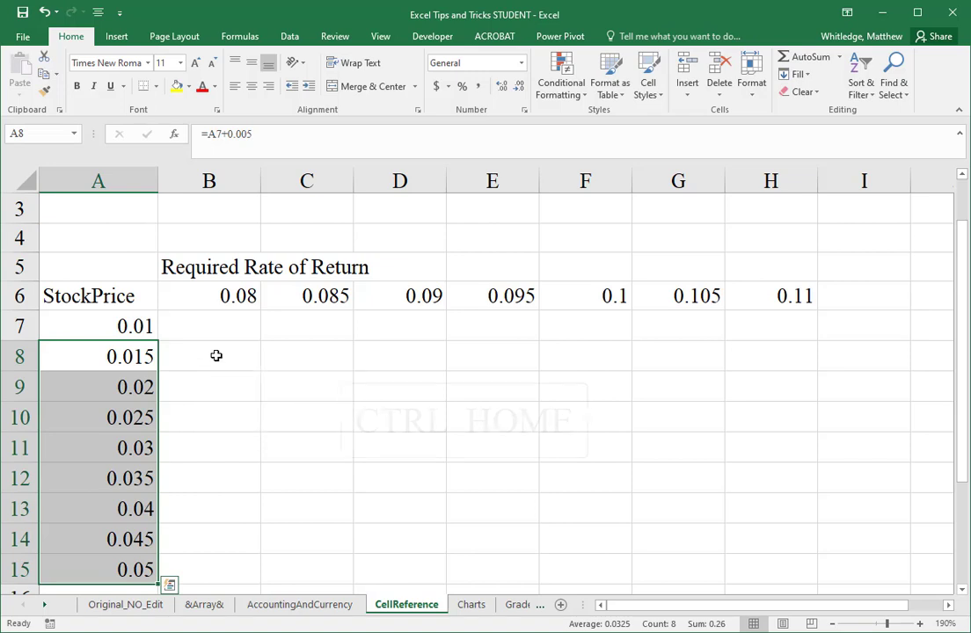
Step: Enter the stock price formula =A1/(B6-A7) in cell B7
{"action": "key", "text": "ctrl+Home"}
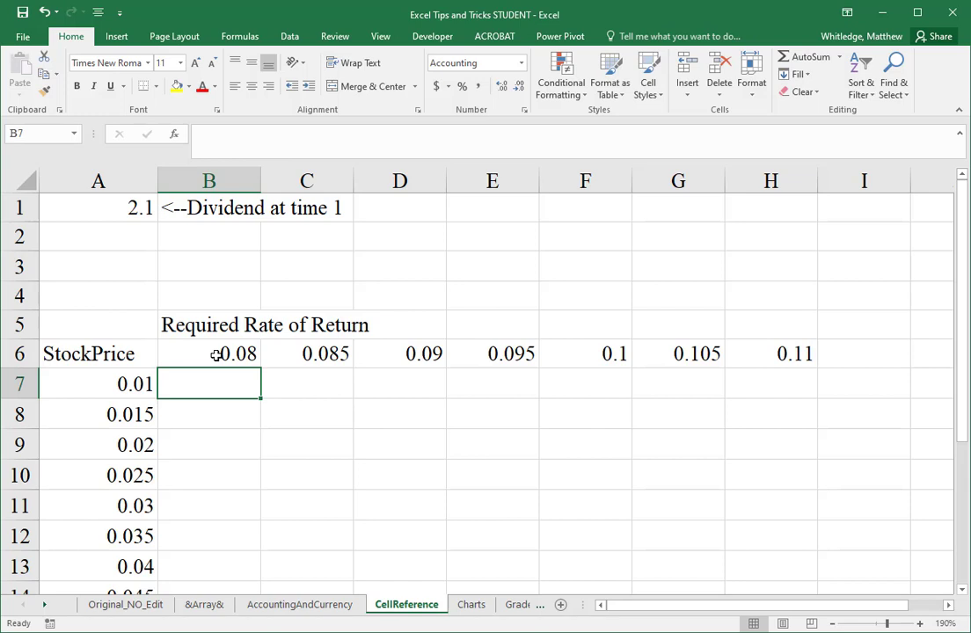
{"action": "type", "text": "="}
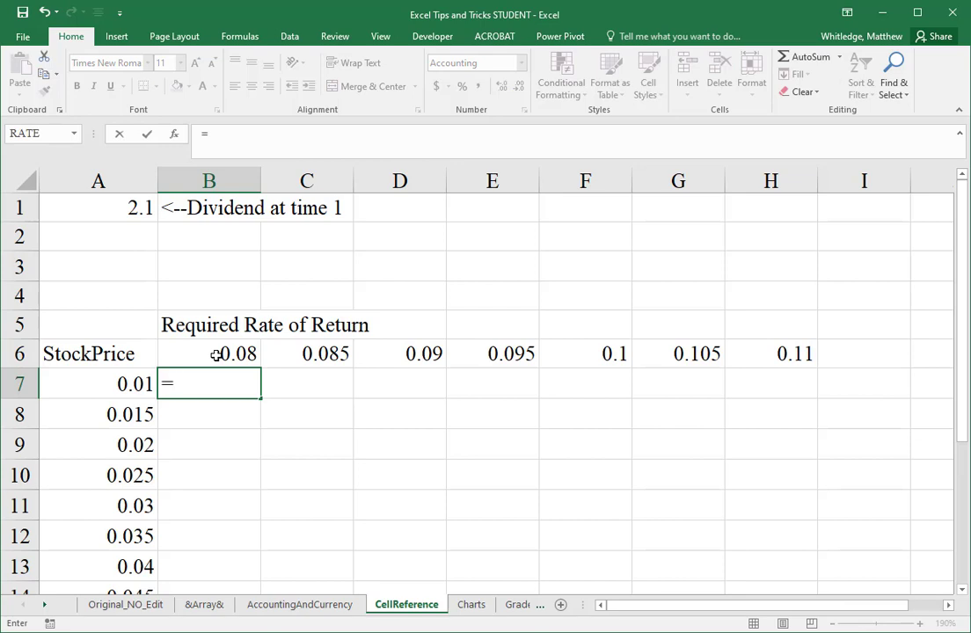
{"action": "key", "text": "Up"}
{"action": "key", "text": "Up"}
{"action": "key", "text": "Up"}
{"action": "key", "text": "Up"}
{"action": "key", "text": "Up"}
{"action": "key", "text": "Up"}
{"action": "key", "text": "Left"}
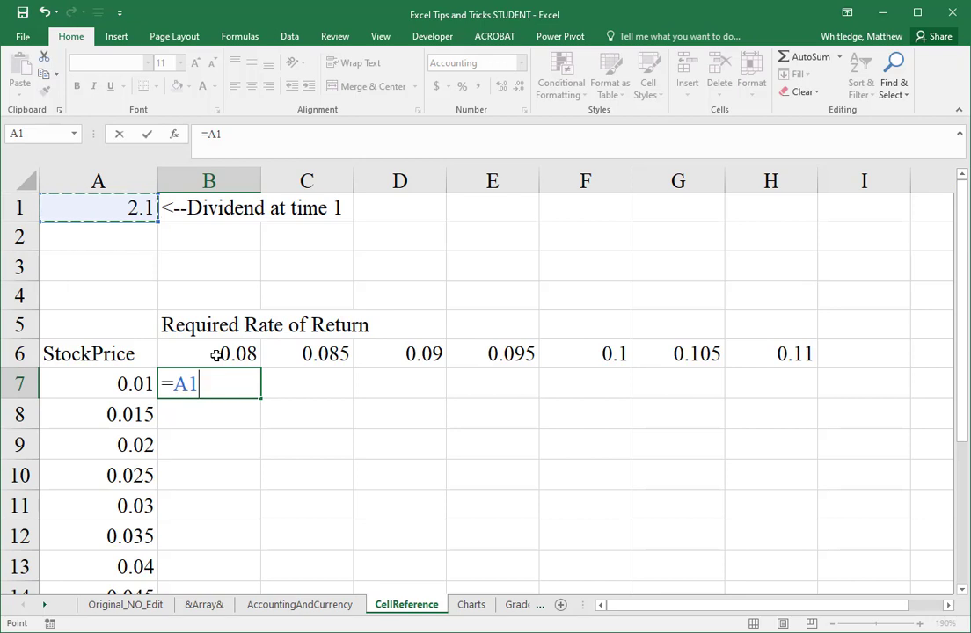
{"action": "type", "text": "/"}
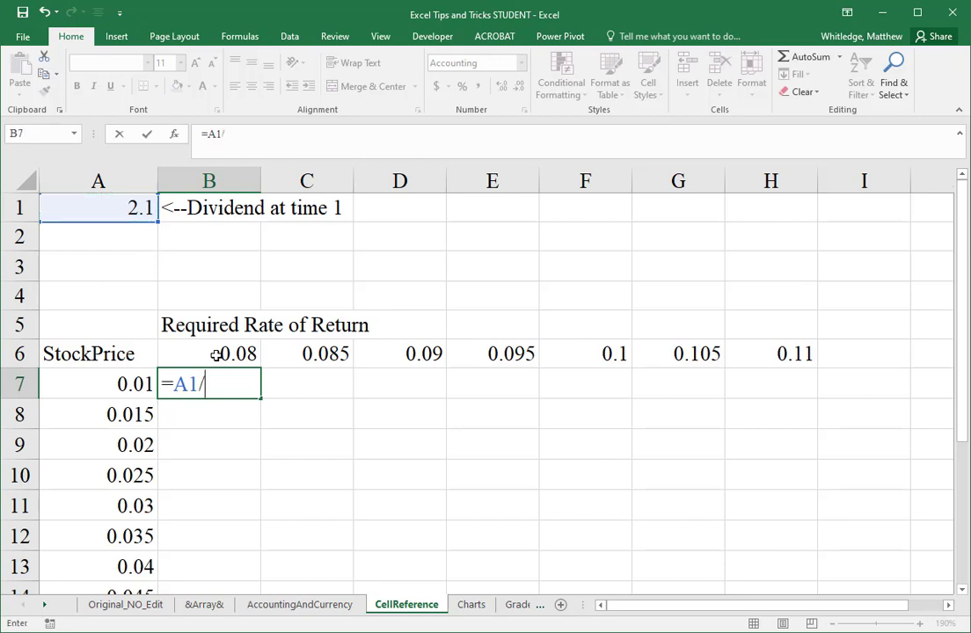
{"action": "type", "text": "("}
{"action": "left_click", "coordinate": [215, 354]}
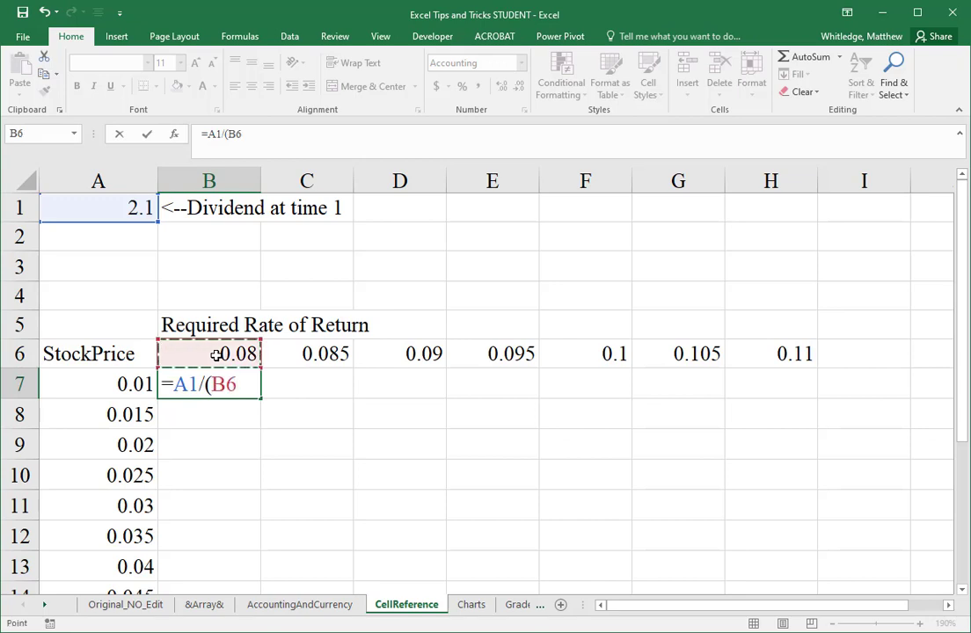
{"action": "type", "text": "-"}
{"action": "key", "text": "Left"}
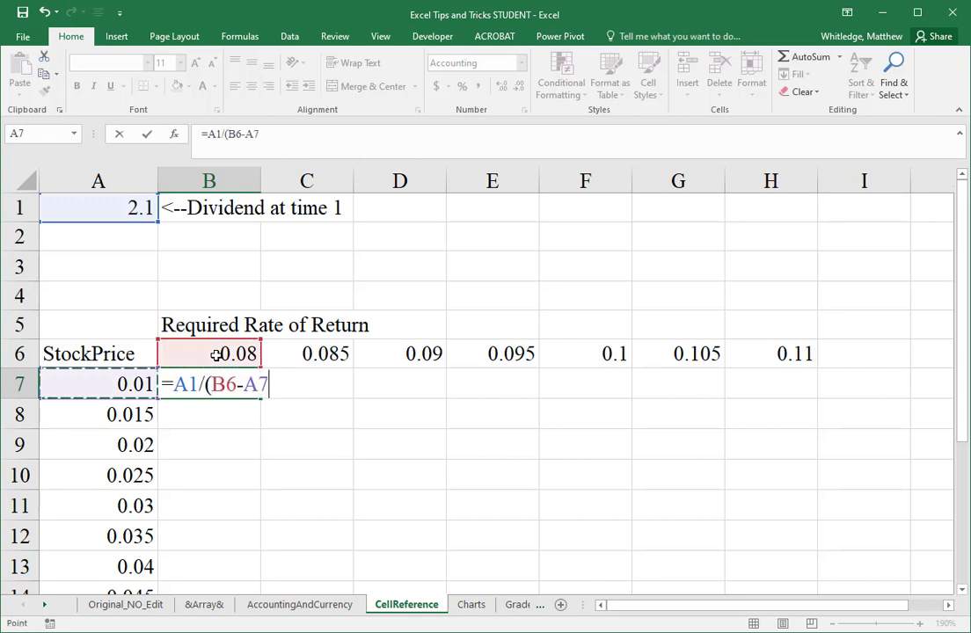
{"action": "type", "text": ")"}
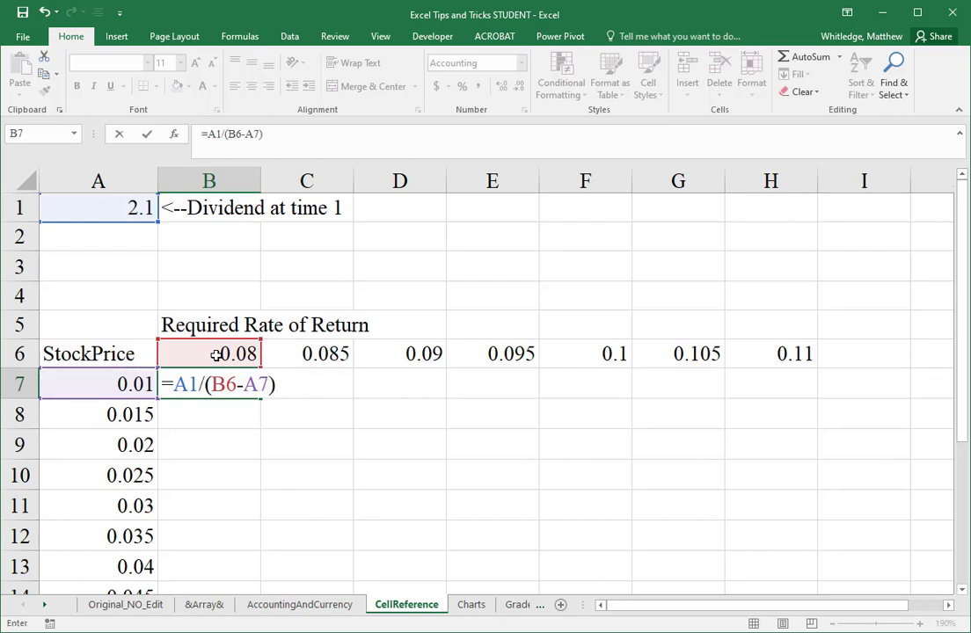
{"action": "key", "text": "Return"}
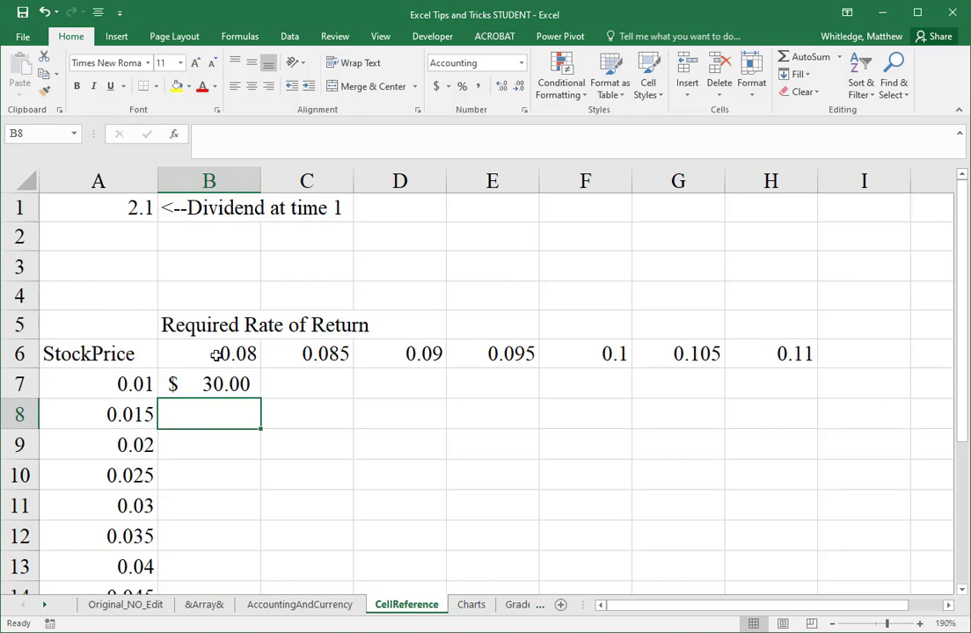
Step: Fill the stock price formula from B7 across row 7 through cell H7
{"action": "key", "text": "Up"}
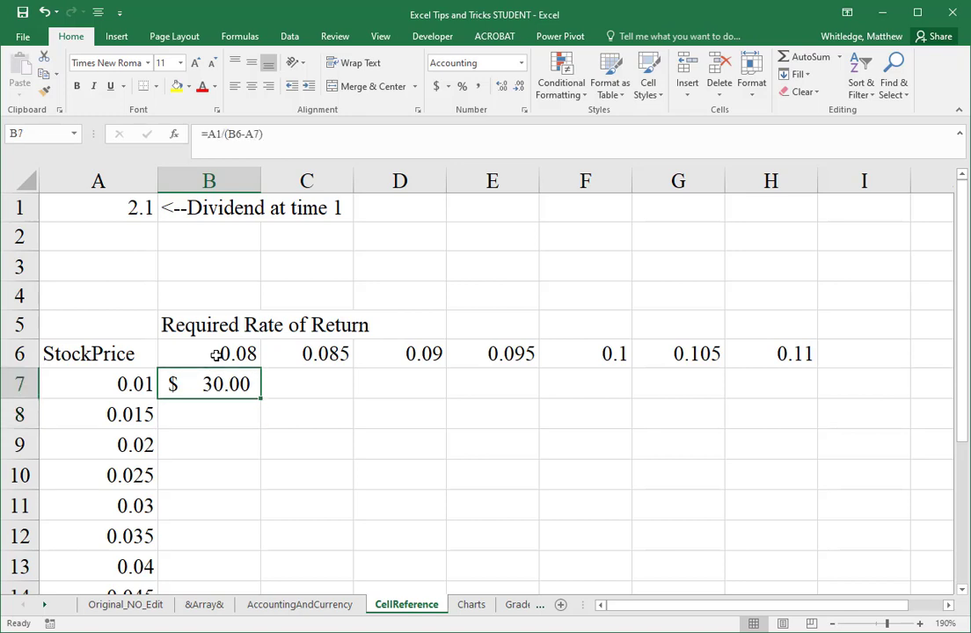
{"action": "key", "text": "shift+Right"}
{"action": "key", "text": "shift+Right"}
{"action": "key", "text": "shift+Right"}
{"action": "key", "text": "shift+Right"}
{"action": "key", "text": "shift+Right"}
{"action": "key", "text": "shift+Right"}
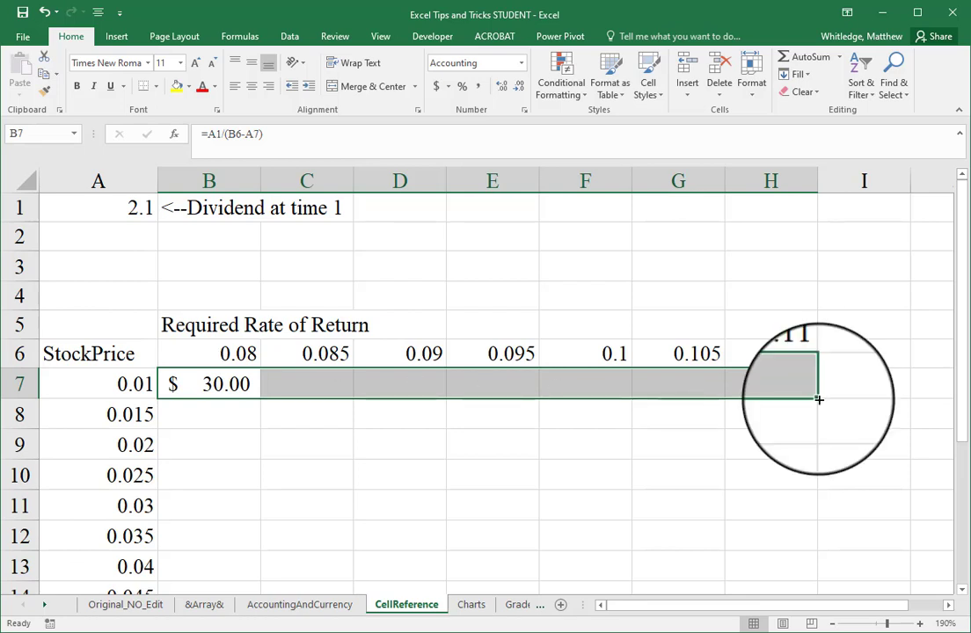
{"action": "left_click", "coordinate": [188, 387]}
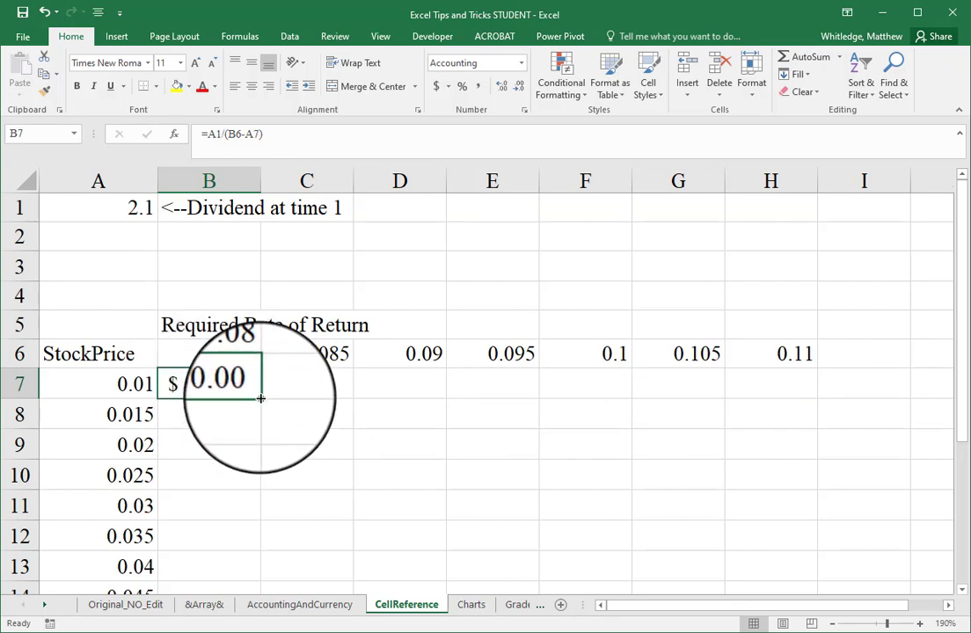
{"action": "left_click_drag", "start_coordinate": [261, 398], "coordinate": [806, 395]}
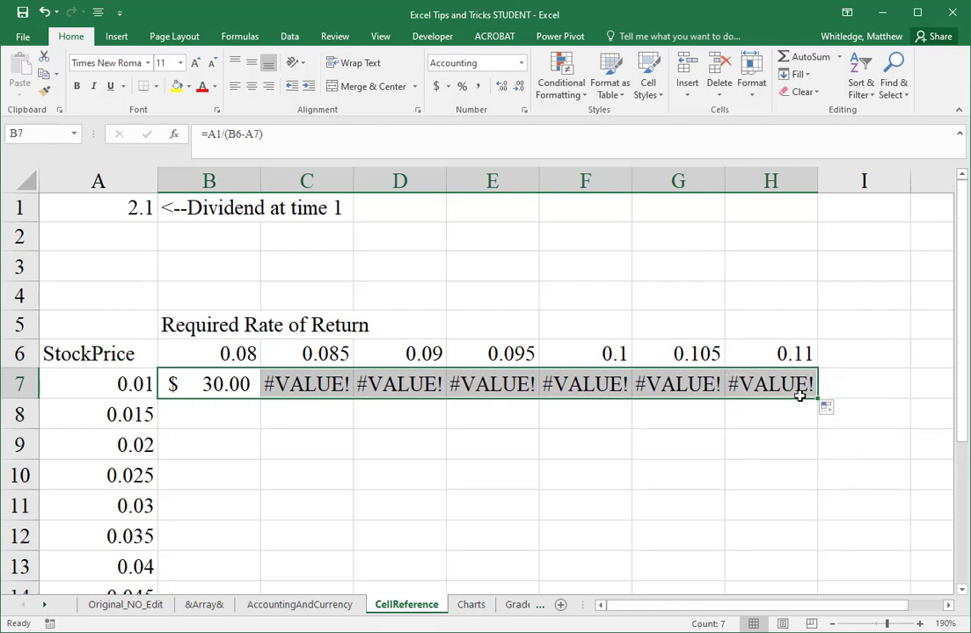
Step: Examine which cells the stock price formulas in B7, C7 and D7 reference
{"action": "key", "text": "Left"}
{"action": "key", "text": "Right"}
{"action": "key", "text": "Right"}
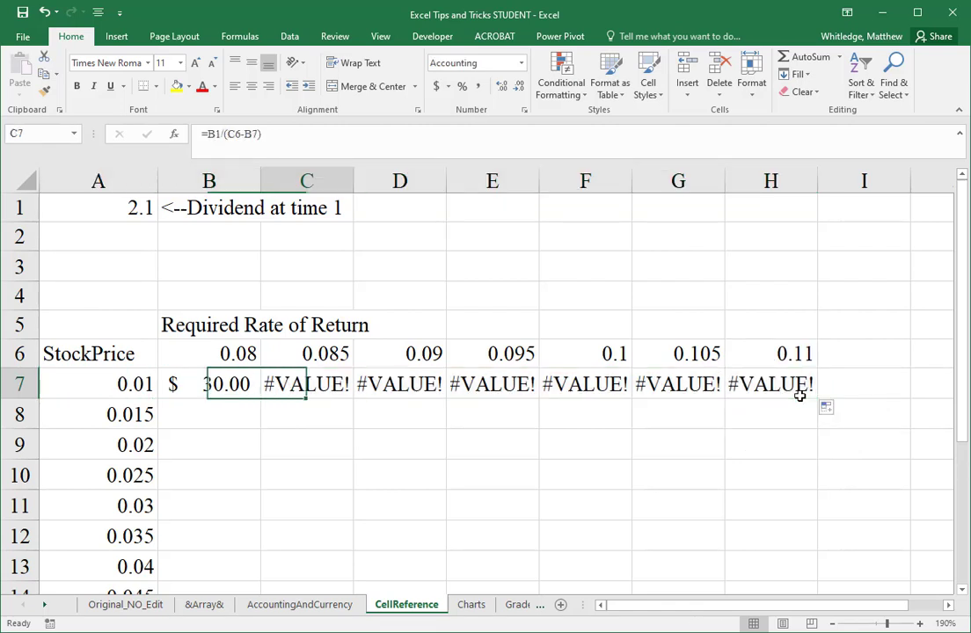
{"action": "key", "text": "Left"}
{"action": "key", "text": "F2"}
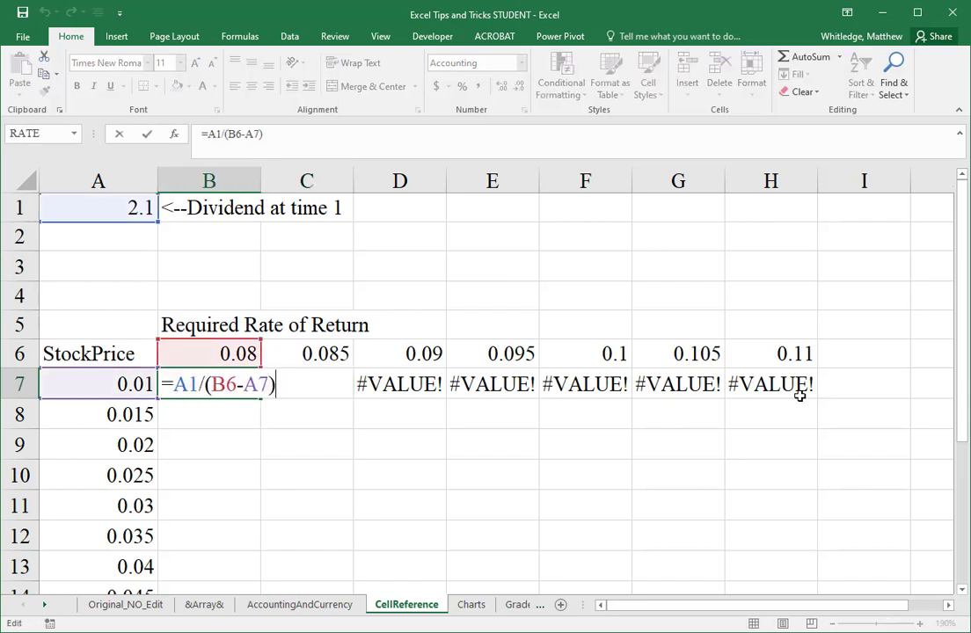
{"action": "key", "text": "ctrl+Return"}
{"action": "key", "text": "Right"}
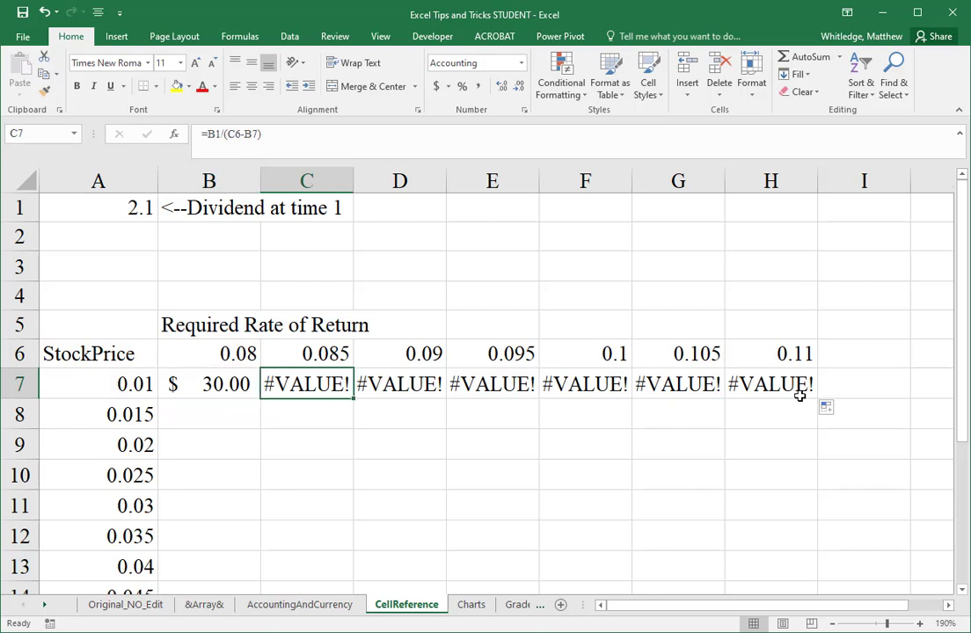
{"action": "key", "text": "F2"}
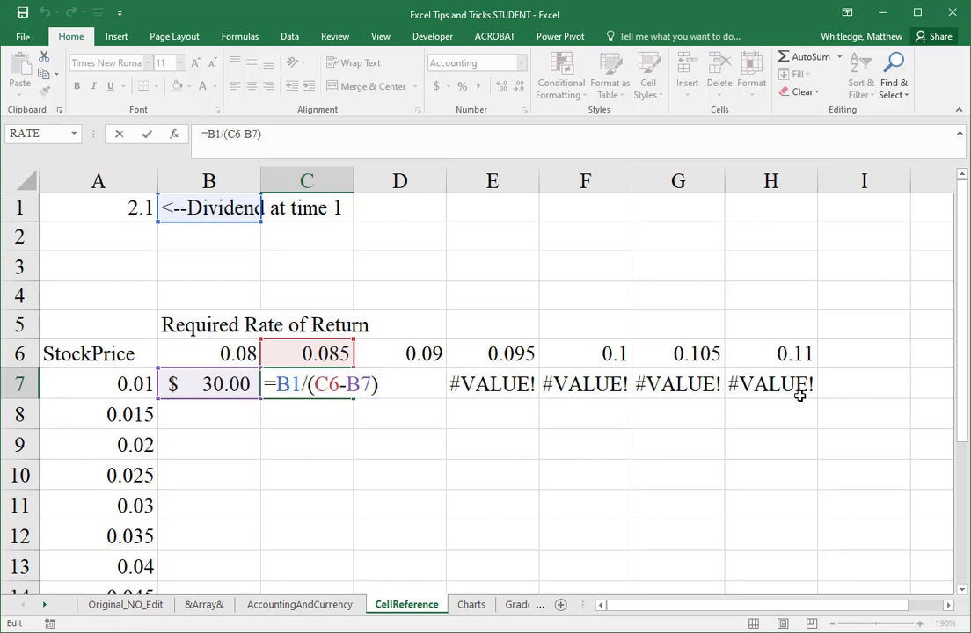
{"action": "key", "text": "ctrl+Return"}
{"action": "key", "text": "Right"}
{"action": "key", "text": "F2"}
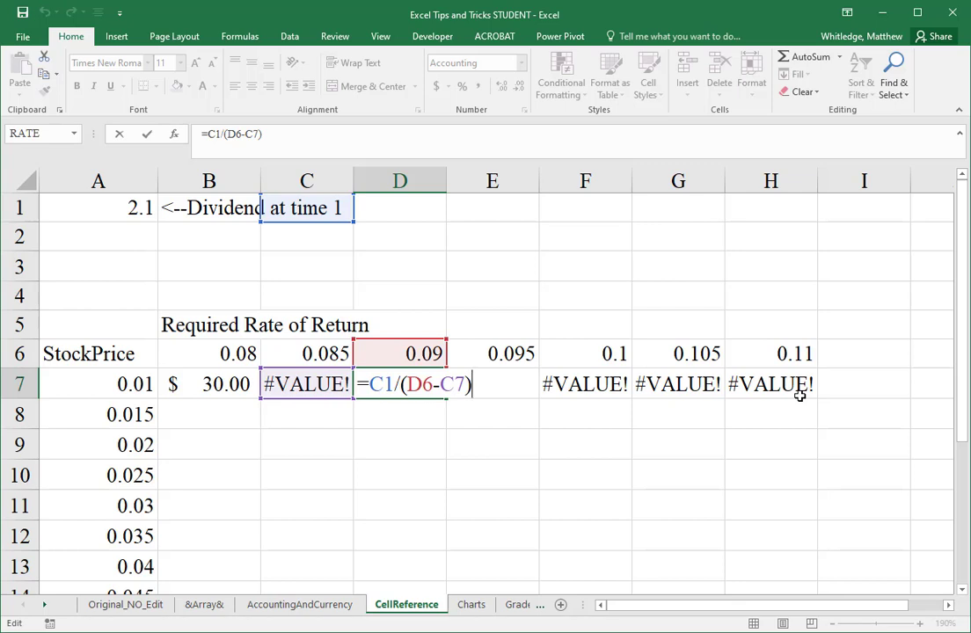
{"action": "key", "text": "ctrl+Return"}
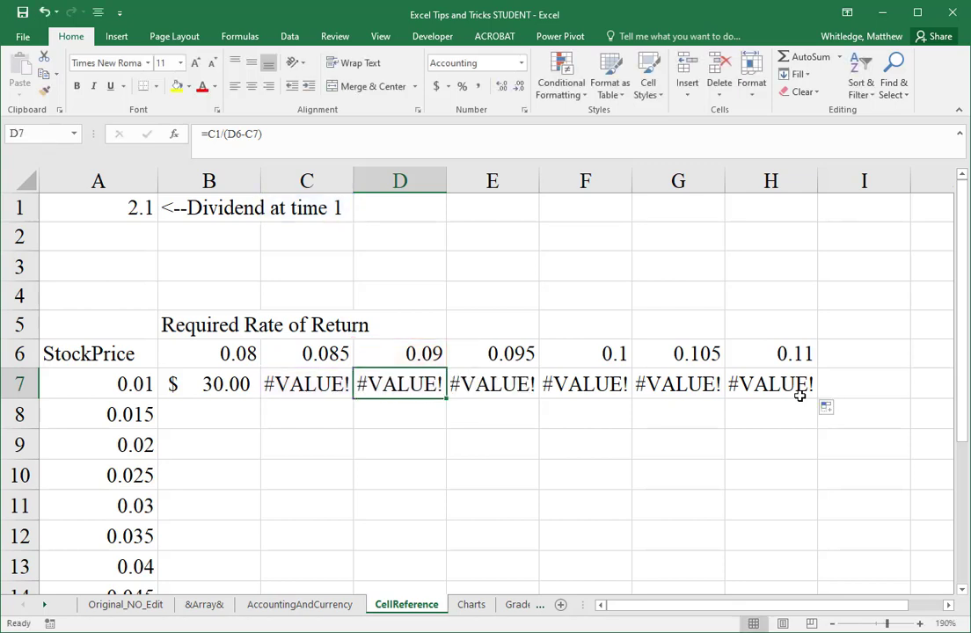
Step: Undo the fill across row 7 and make the dividend reference absolute in cell B7, giving =$A$1/(B6-A7)
{"action": "key", "text": "ctrl+z"}
{"action": "key", "text": "F2"}
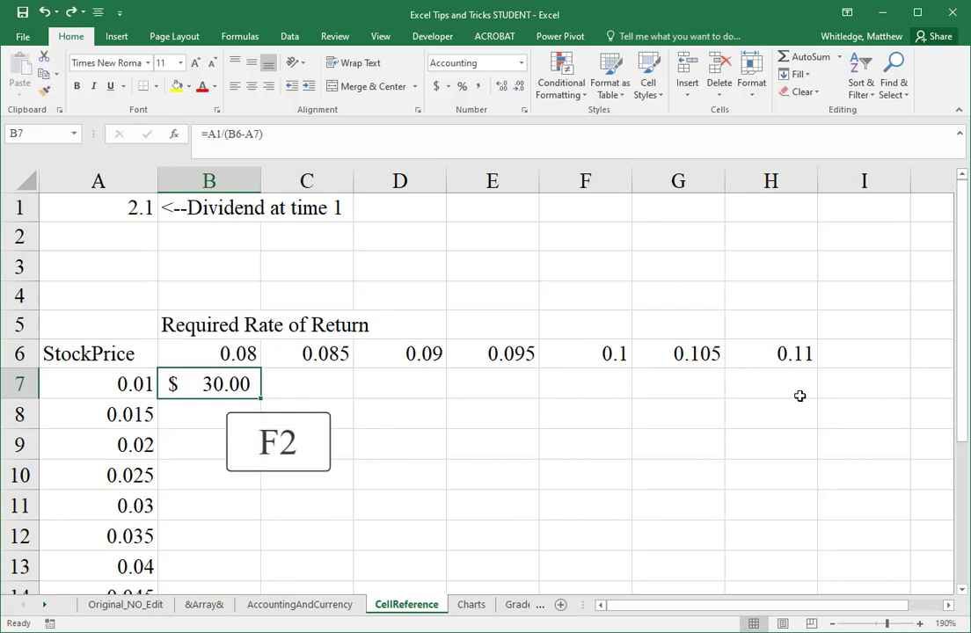
{"action": "key", "text": "F2"}
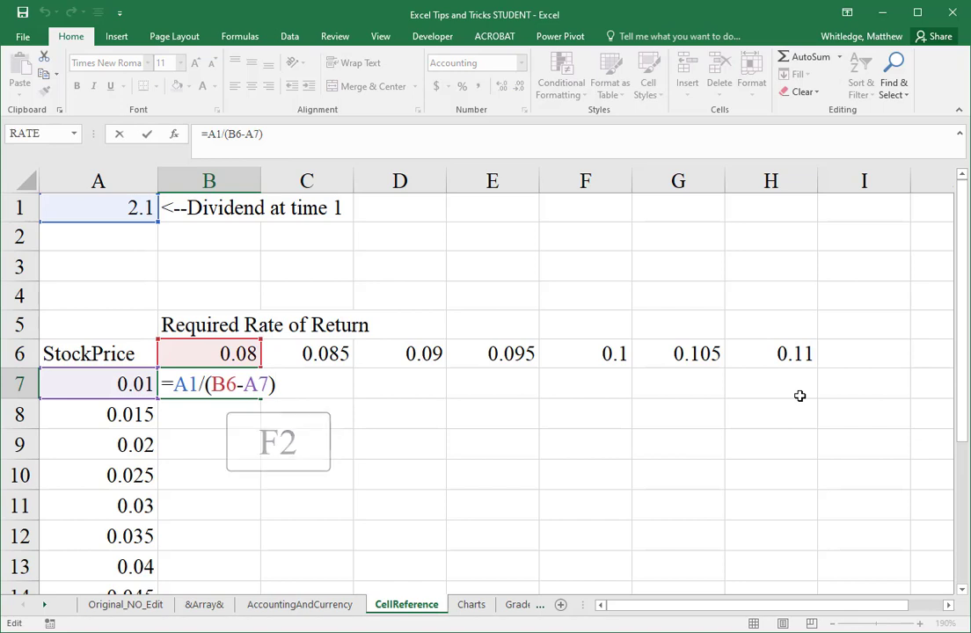
{"action": "key", "text": "Left"}
{"action": "key", "text": "Left"}
{"action": "key", "text": "Left"}
{"action": "key", "text": "Left"}
{"action": "key", "text": "Left"}
{"action": "key", "text": "Left"}
{"action": "key", "text": "Left"}
{"action": "key", "text": "Left"}
{"action": "key", "text": "Left"}
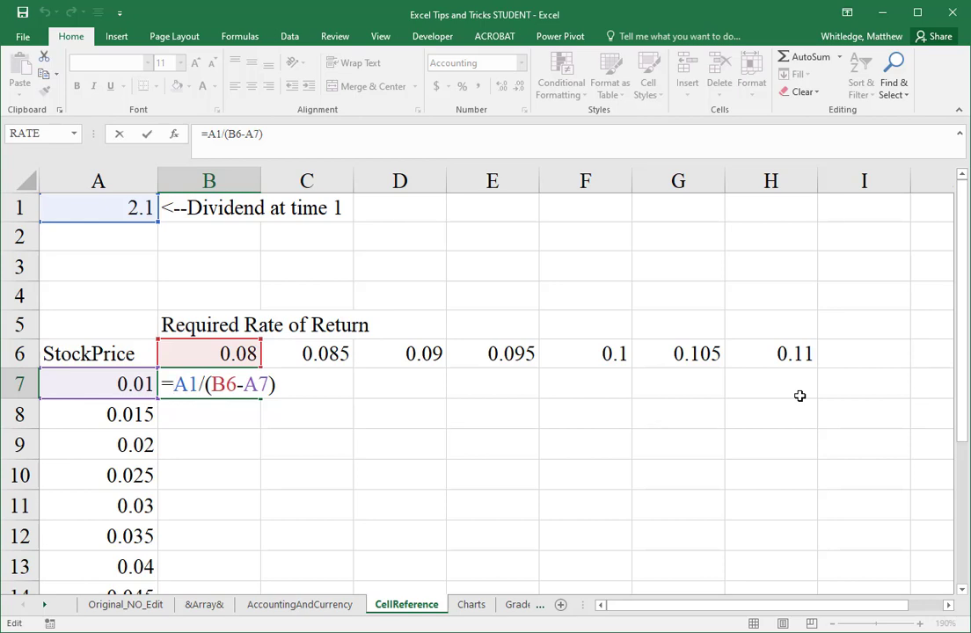
{"action": "type", "text": "$"}
{"action": "key", "text": "Right"}
{"action": "type", "text": "$"}
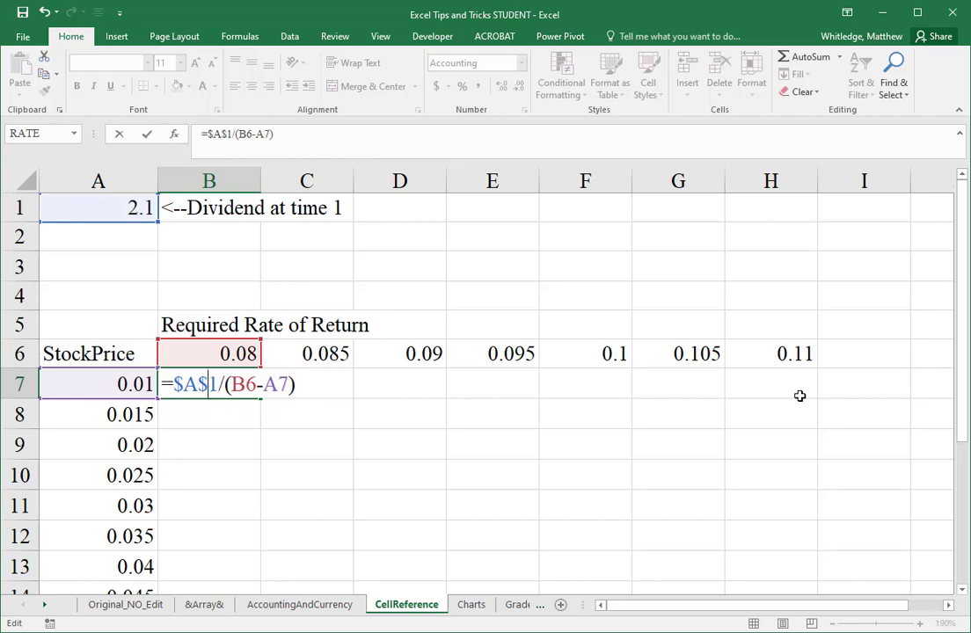
Step: Examine the column and row anchors of the $A$1 reference in the B7 formula
{"action": "key", "text": "Left"}
{"action": "key", "text": "Left"}
{"action": "key", "text": "Left"}
{"action": "key", "text": "shift+Right"}
{"action": "key", "text": "Right"}
{"action": "key", "text": "Right"}
{"action": "key", "text": "shift+Right"}
{"action": "key", "text": "shift+Right"}
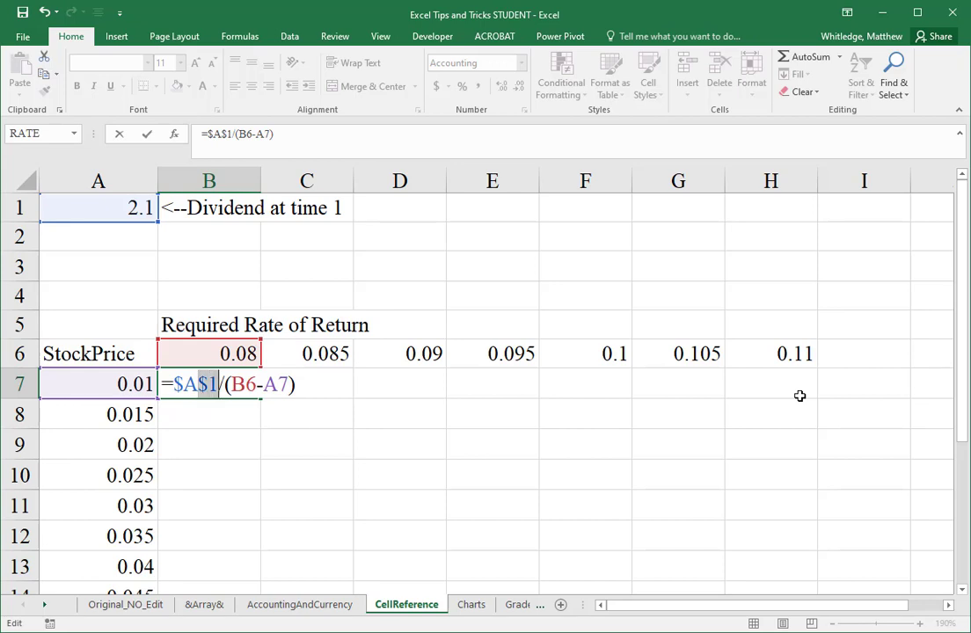
{"action": "key", "text": "Left"}
{"action": "key", "text": "Left"}
{"action": "key", "text": "Left"}
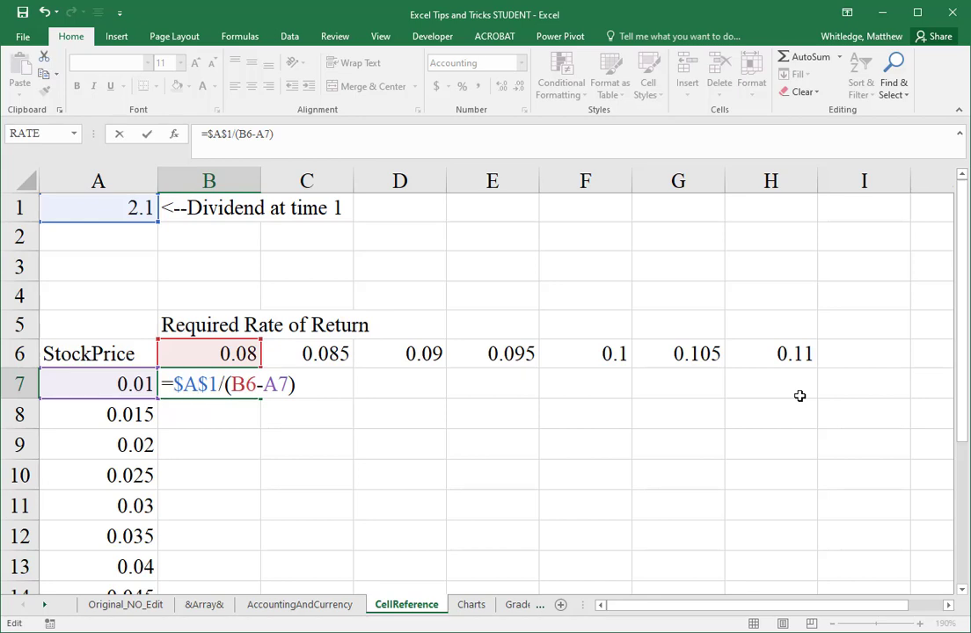
{"action": "key", "text": "shift+Right"}
{"action": "key", "text": "shift+Right"}
{"action": "key", "text": "shift+Right"}
{"action": "key", "text": "shift+Right"}
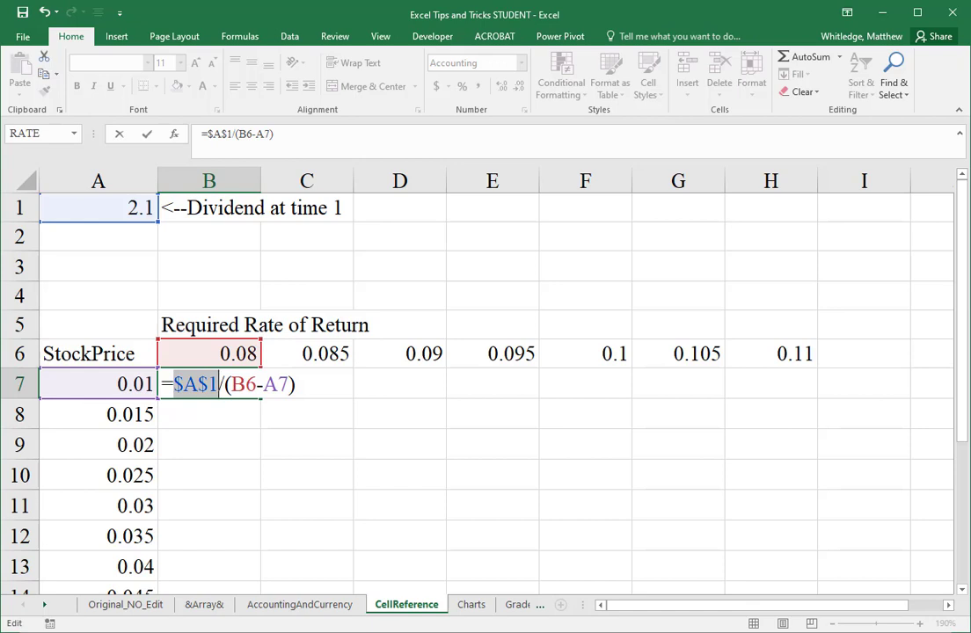
Step: Commit the edited formula in cell B7 and fill it across row 7 through cell H7
{"action": "key", "text": "Return"}
{"action": "key", "text": "Return"}
{"action": "key", "text": "Up"}
{"action": "key", "text": "Up"}
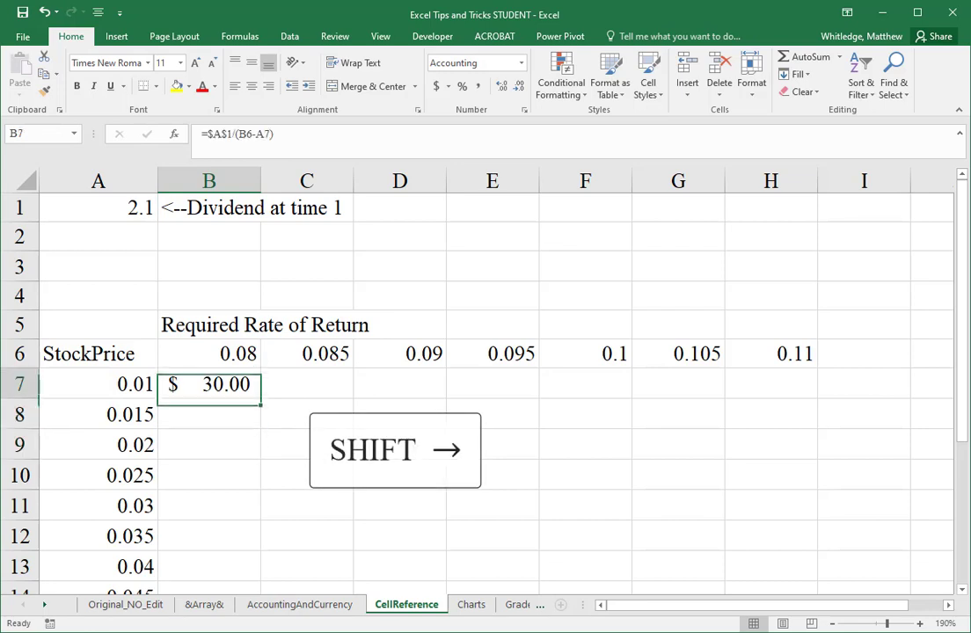
{"action": "key", "text": "shift+Right"}
{"action": "key", "text": "shift+Right"}
{"action": "key", "text": "shift+Right"}
{"action": "key", "text": "shift+Right"}
{"action": "key", "text": "shift+Right"}
{"action": "key", "text": "shift+Right"}
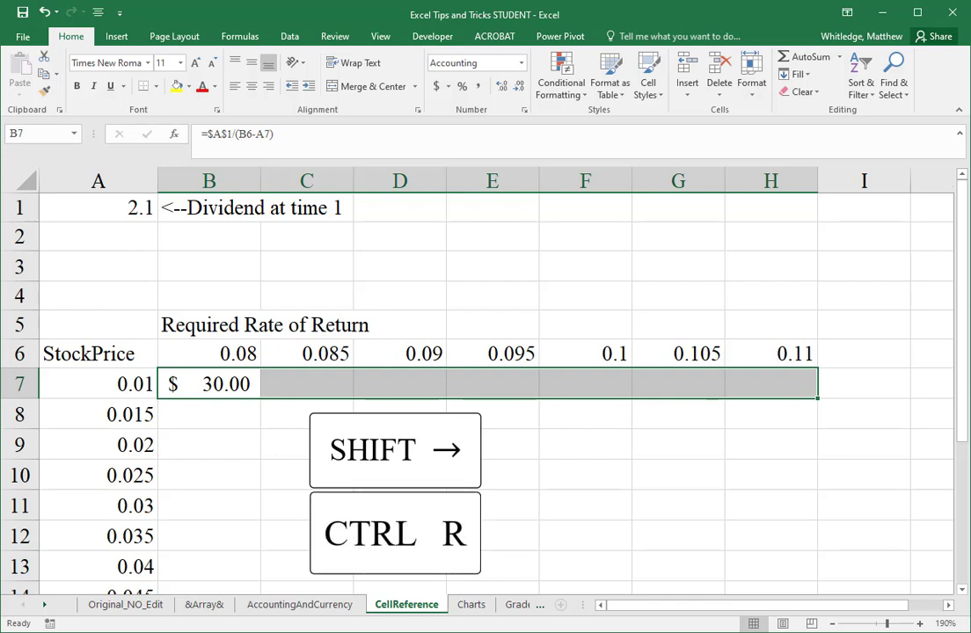
{"action": "key", "text": "ctrl+r"}
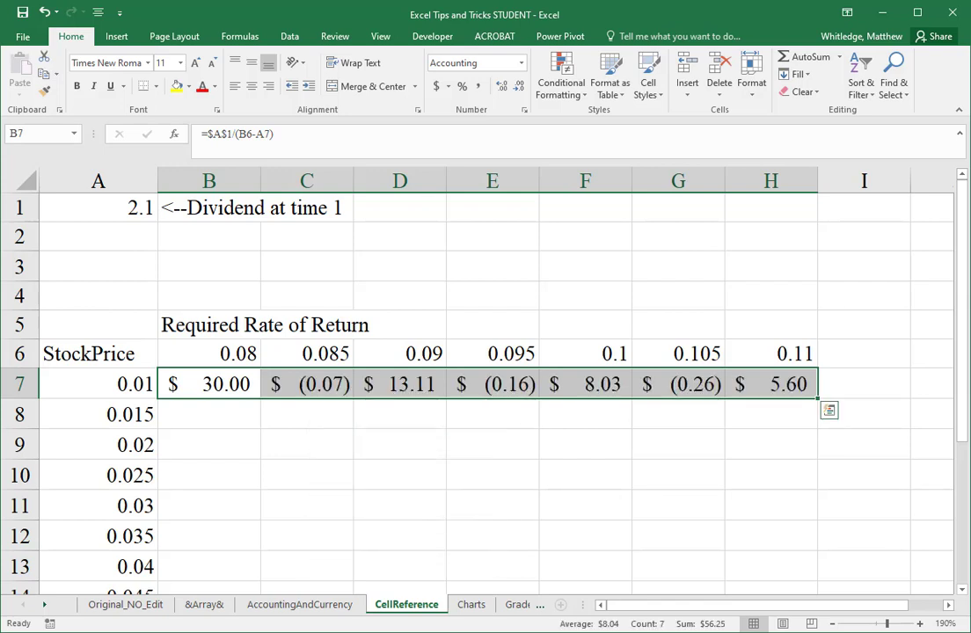
Step: Inspect the references in the C7 formula and the copied formulas across row 7 to F7
{"action": "left_click", "coordinate": [306, 384]}
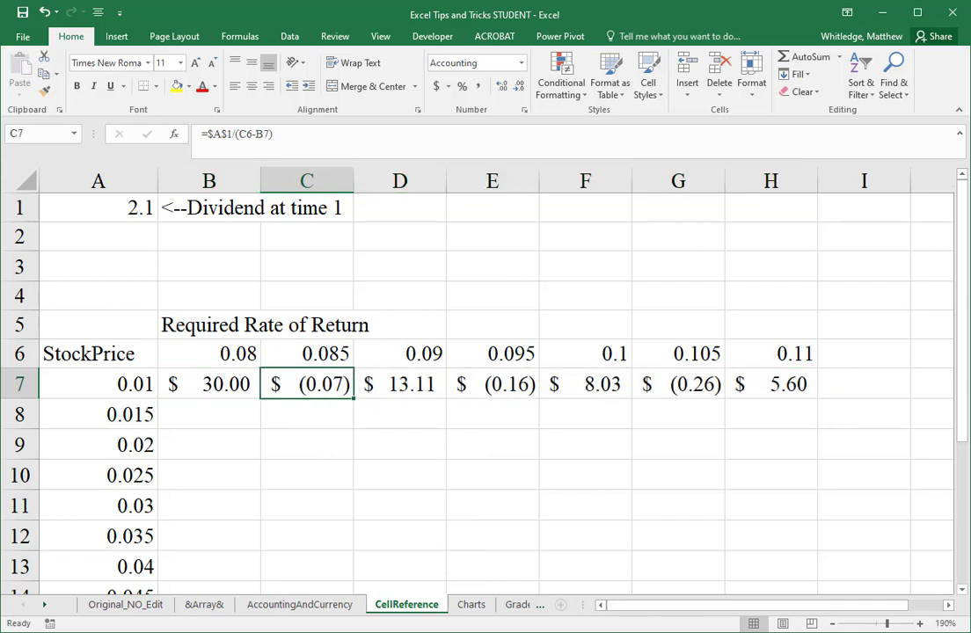
{"action": "key", "text": "F2"}
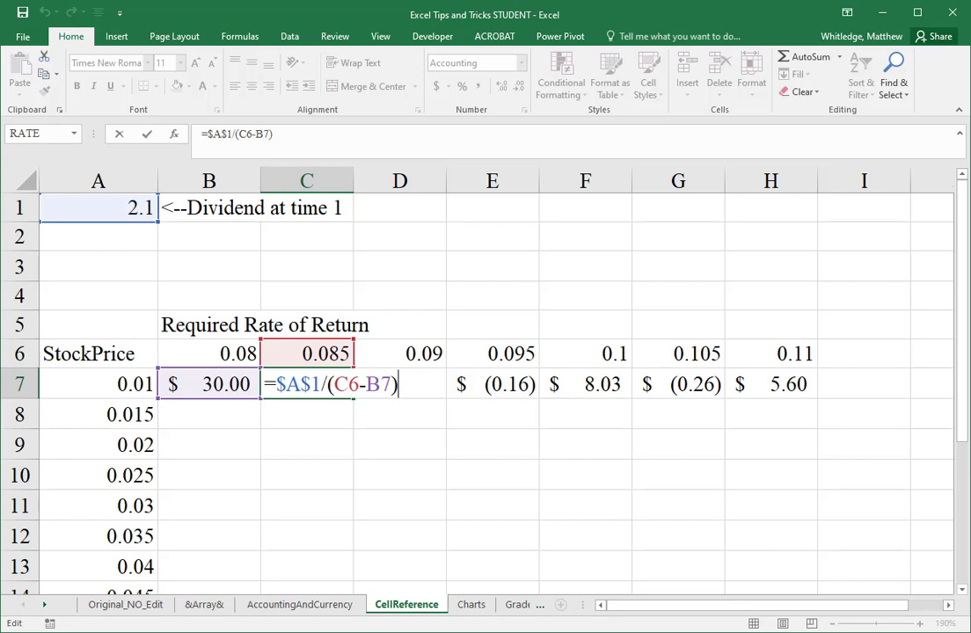
{"action": "key", "text": "ctrl+Return"}
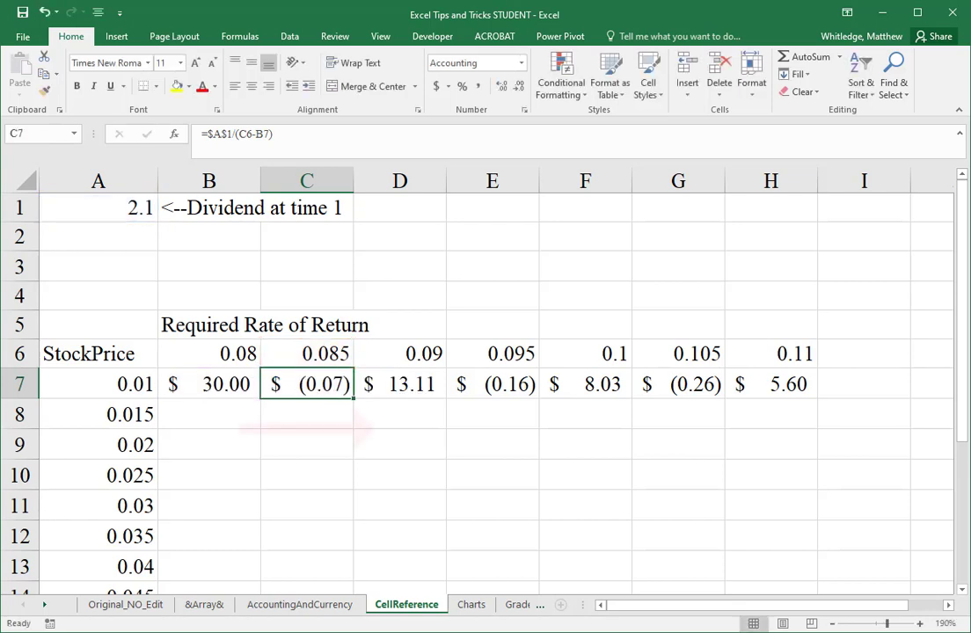
{"action": "key", "text": "Right"}
{"action": "key", "text": "Right"}
{"action": "key", "text": "Right"}
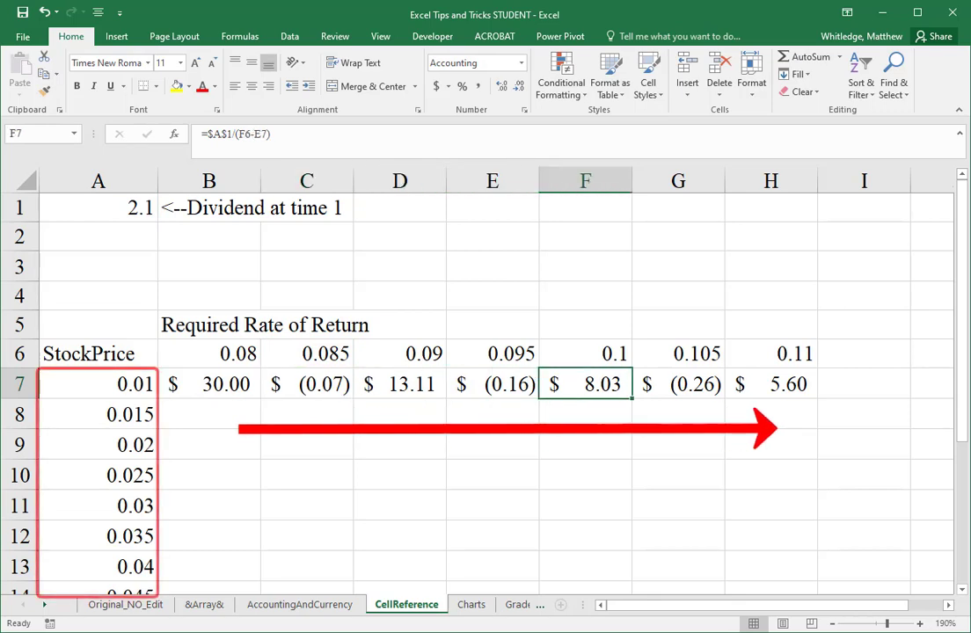
Step: Lock the growth rate column in cell B7 so its formula reads =$A$1/(B6-$A7)
{"action": "key", "text": "Left"}
{"action": "key", "text": "Left"}
{"action": "key", "text": "Left"}
{"action": "key", "text": "Left"}
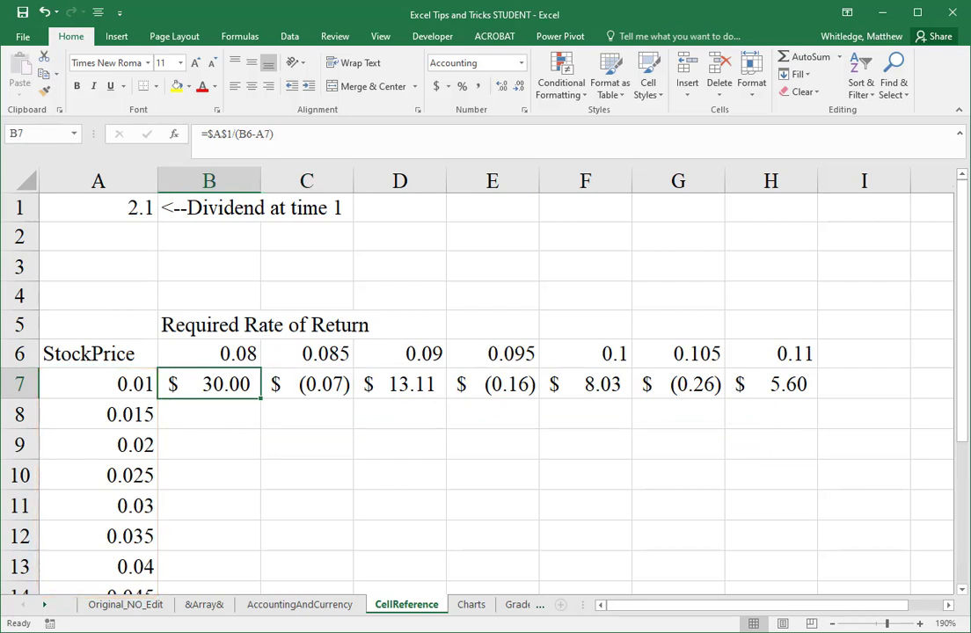
{"action": "key", "text": "F2"}
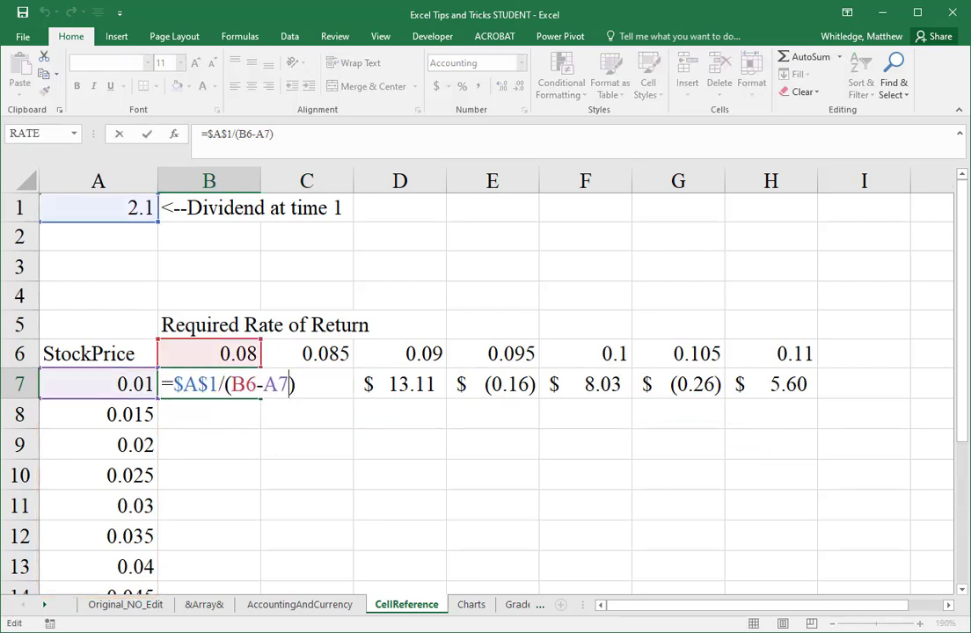
{"action": "key", "text": "Left"}
{"action": "key", "text": "Left"}
{"action": "type", "text": "$"}
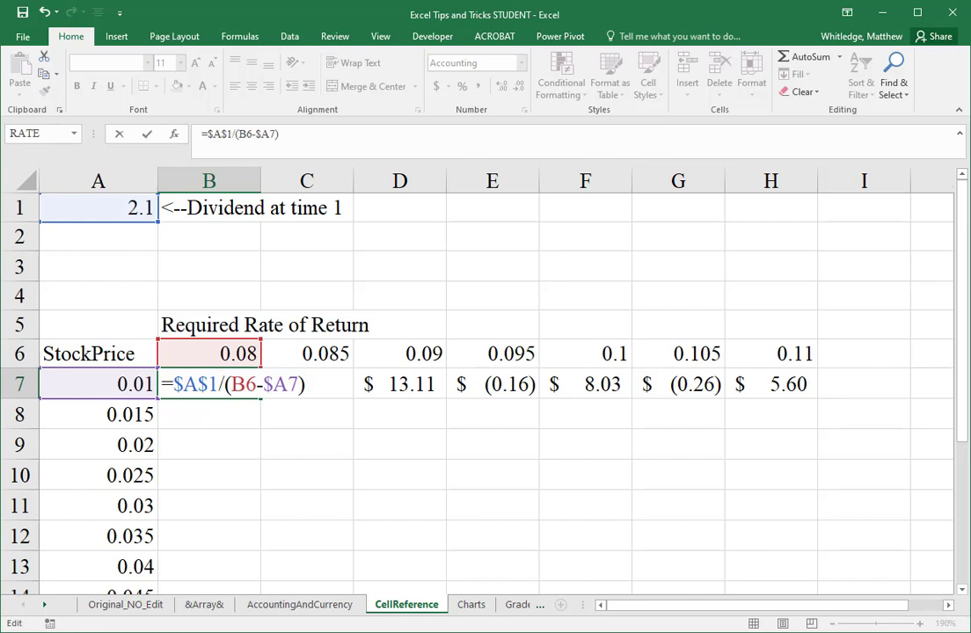
{"action": "key", "text": "Return"}
Step: Fill the column-locked formula from B7 across row 7 through cell H7
{"action": "key", "text": "Up"}
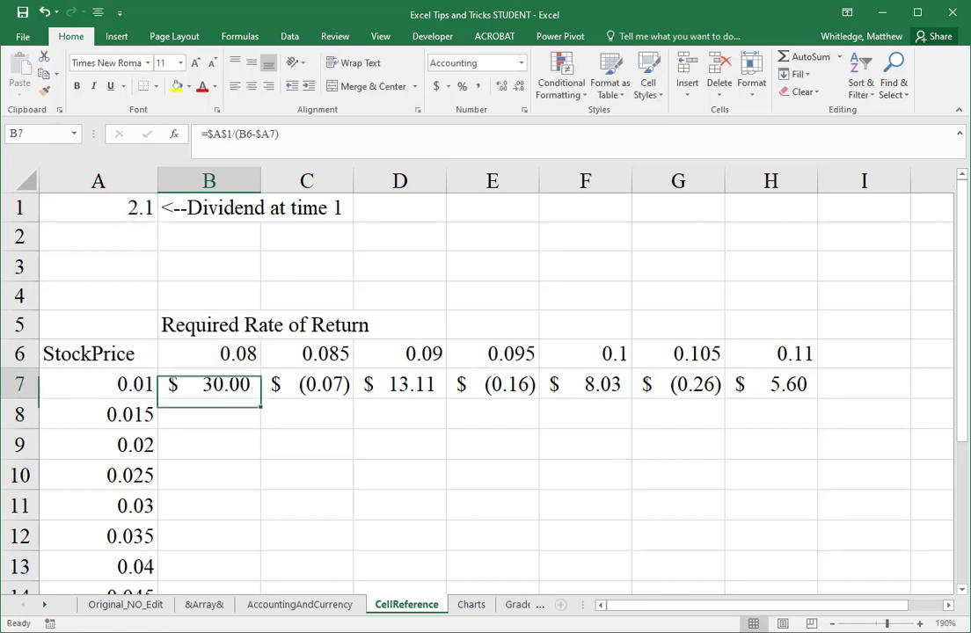
{"action": "key", "text": "ctrl+shift+Right"}
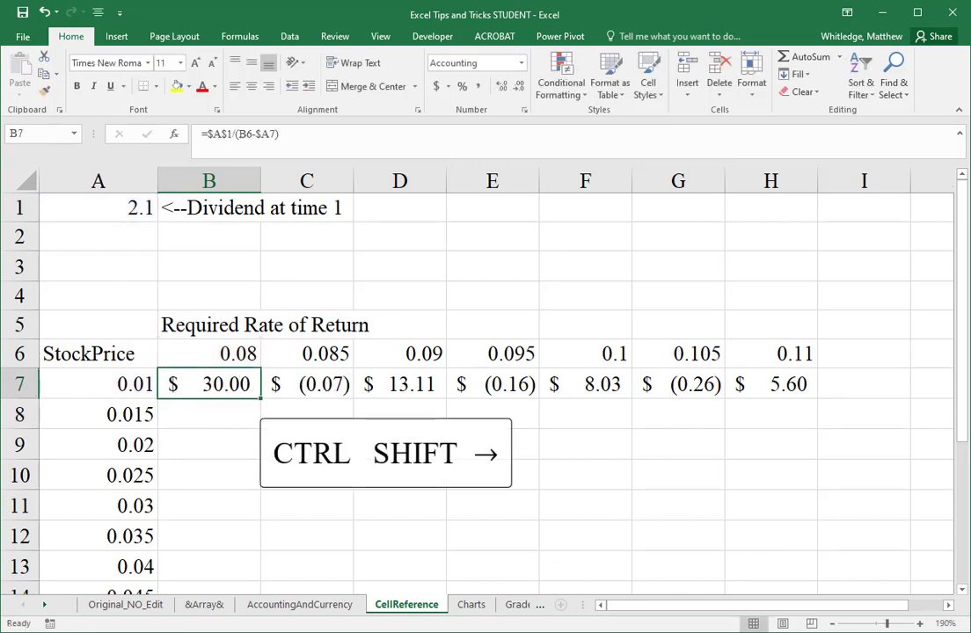
{"action": "key", "text": "ctrl+shift+Right"}
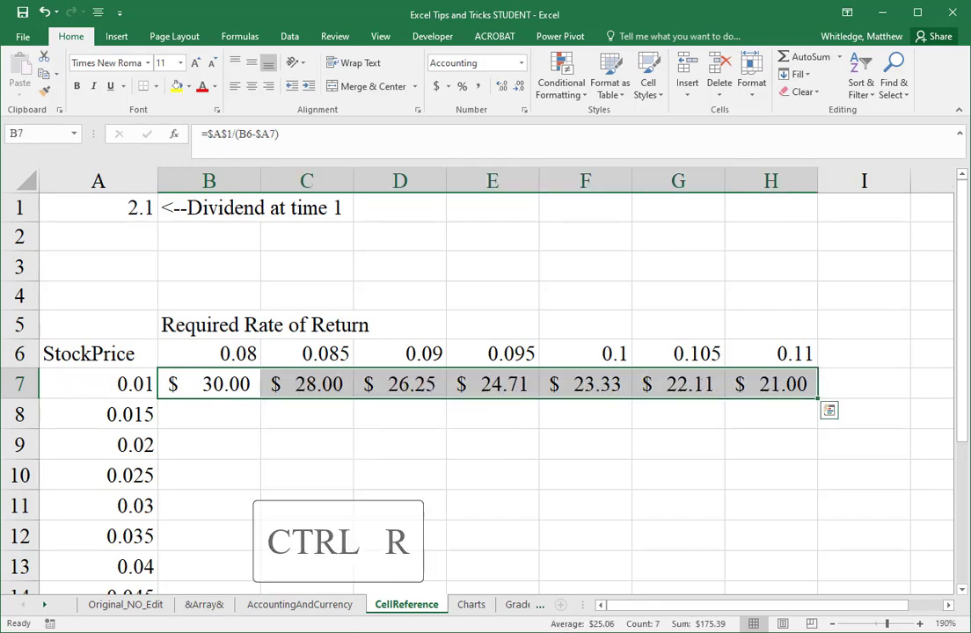
Step: Examine the cell references in the copied formulas in C7, D7 and F7
{"action": "key", "text": "Down"}
{"action": "key", "text": "Up"}
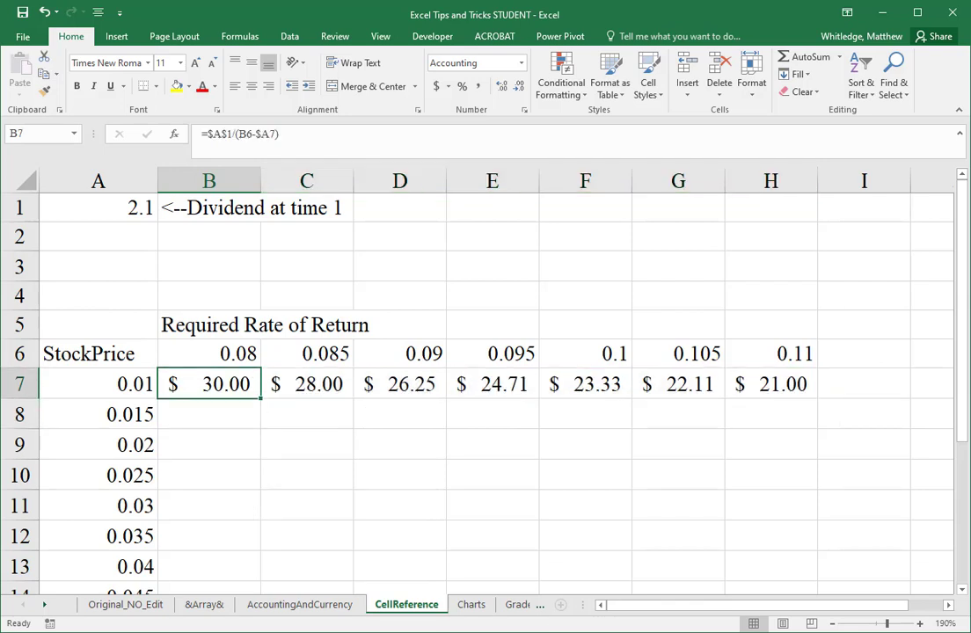
{"action": "key", "text": "Right"}
{"action": "key", "text": "F2"}
{"action": "key", "text": "Tab"}
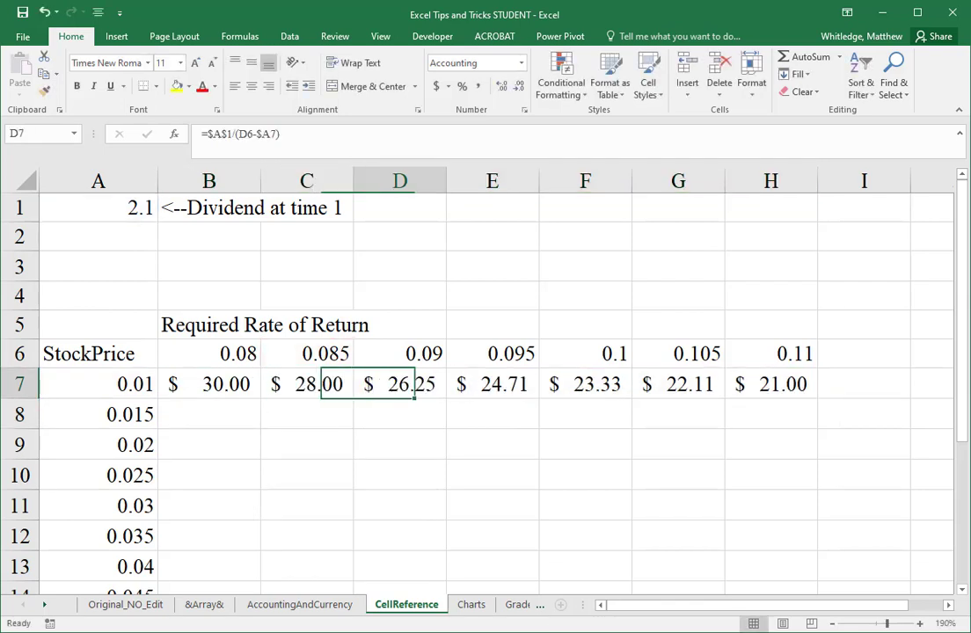
{"action": "key", "text": "F2"}
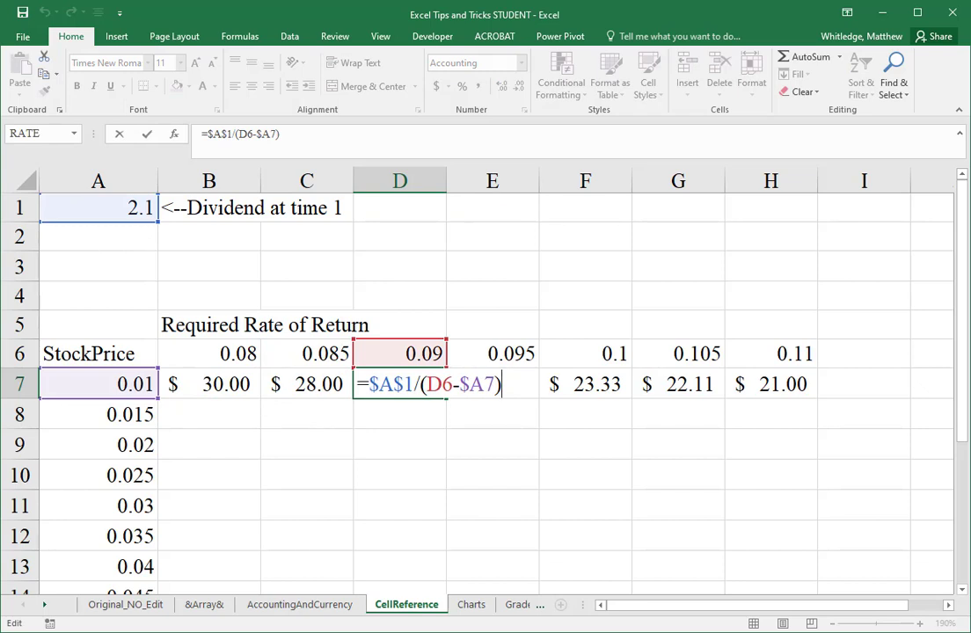
{"action": "key", "text": "Escape"}
{"action": "key", "text": "Right"}
{"action": "key", "text": "Right"}
{"action": "key", "text": "F2"}
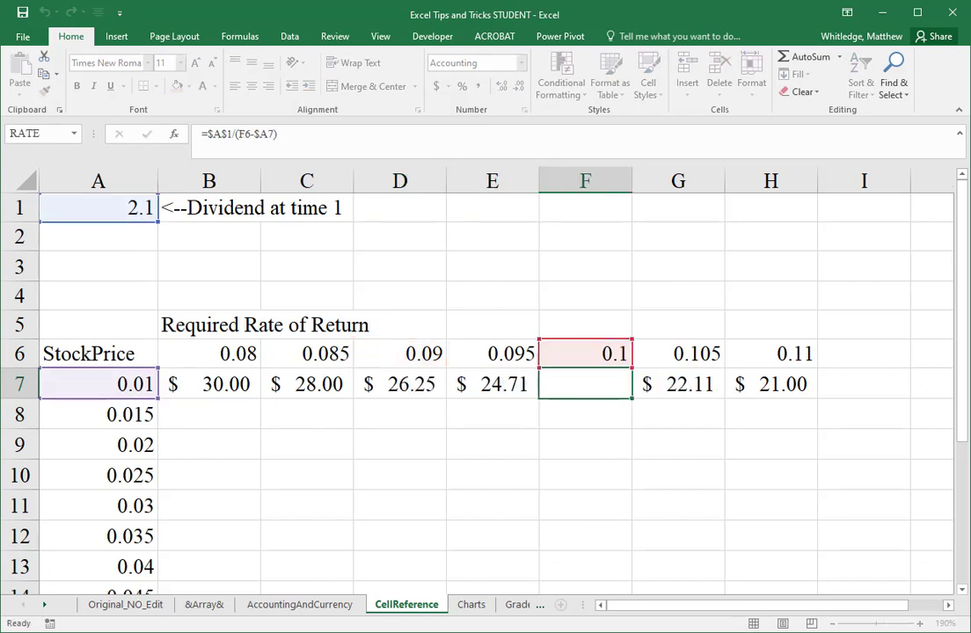
{"action": "key", "text": "Escape"}
Step: Fill the stock price formulas in B7:H7 down through row 15
{"action": "key", "text": "Left"}
{"action": "key", "text": "Left"}
{"action": "key", "text": "Left"}
{"action": "key", "text": "Left"}
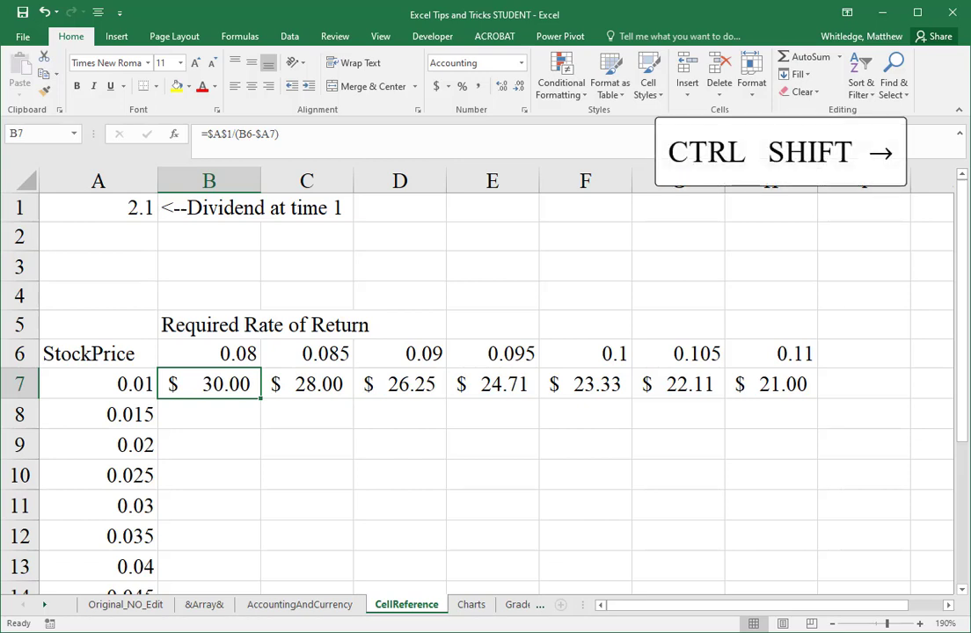
{"action": "key", "text": "ctrl+shift+Right"}
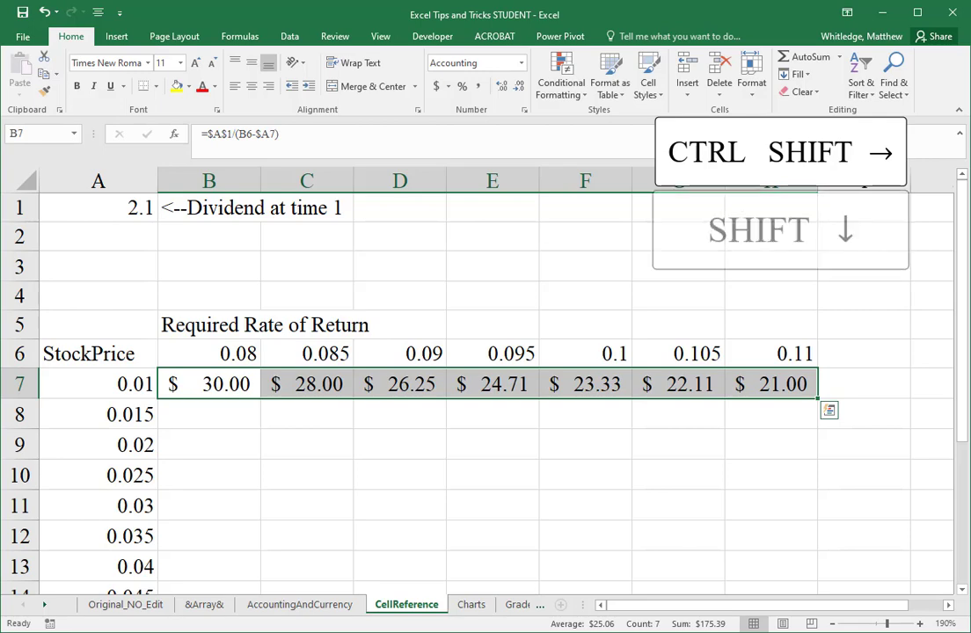
{"action": "key", "text": "shift+Down"}
{"action": "key", "text": "shift+Down"}
{"action": "key", "text": "shift+Down"}
{"action": "key", "text": "shift+Down"}
{"action": "key", "text": "shift+Down"}
{"action": "key", "text": "shift+Down"}
{"action": "key", "text": "shift+Down"}
{"action": "key", "text": "shift+Down"}
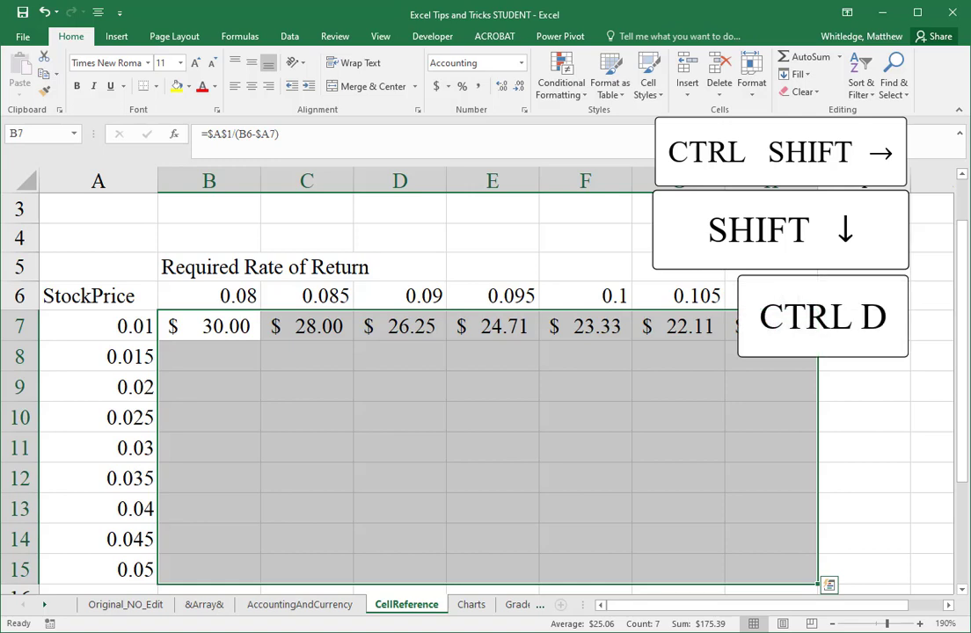
{"action": "key", "text": "ctrl+d"}
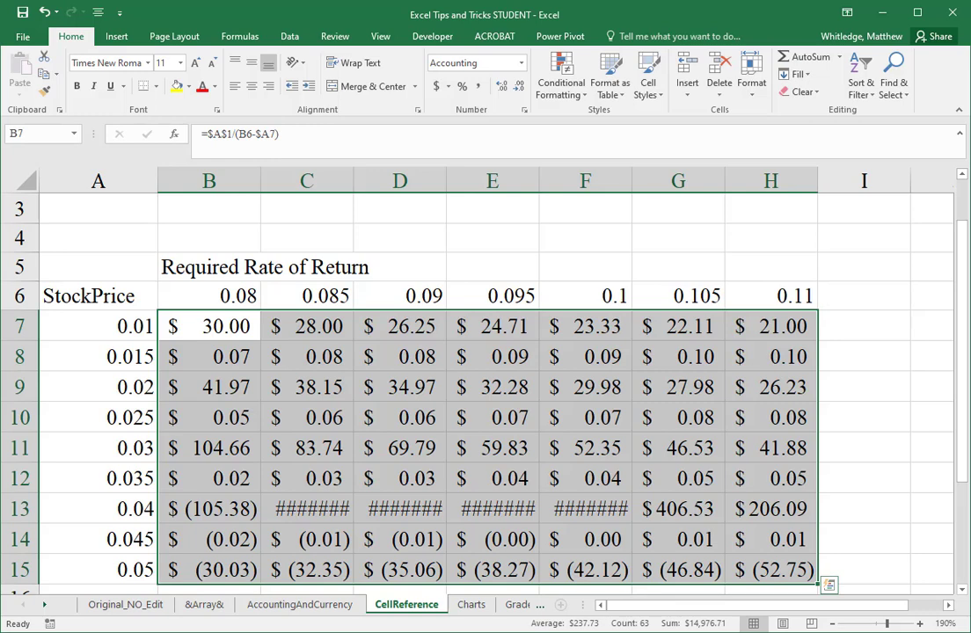
{"action": "key", "text": "Down"}
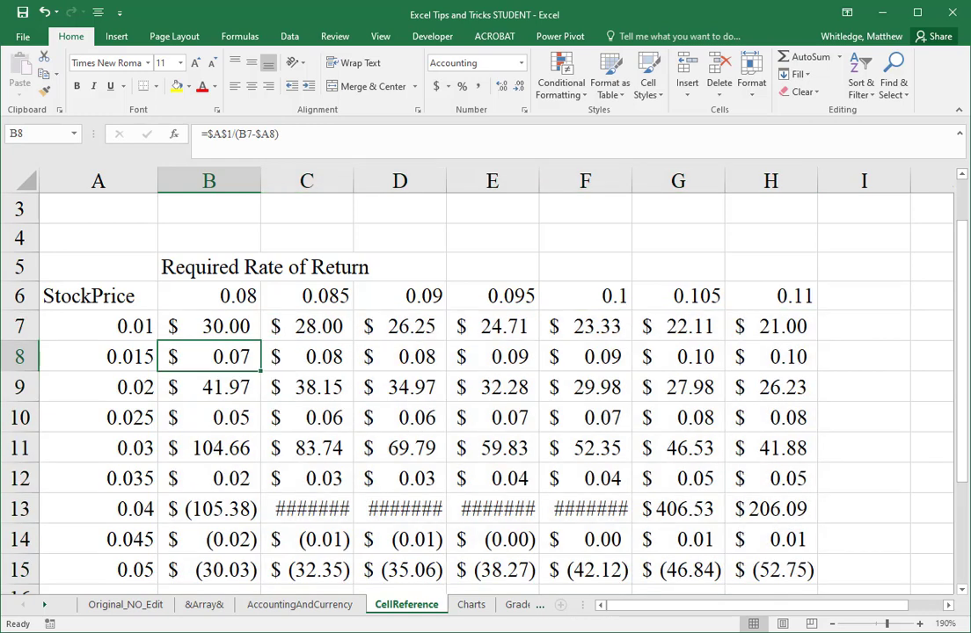
Step: Undo the fill of the stock price formulas in rows 8 to 15
{"action": "key", "text": "Up"}
{"action": "key", "text": "ctrl+z"}
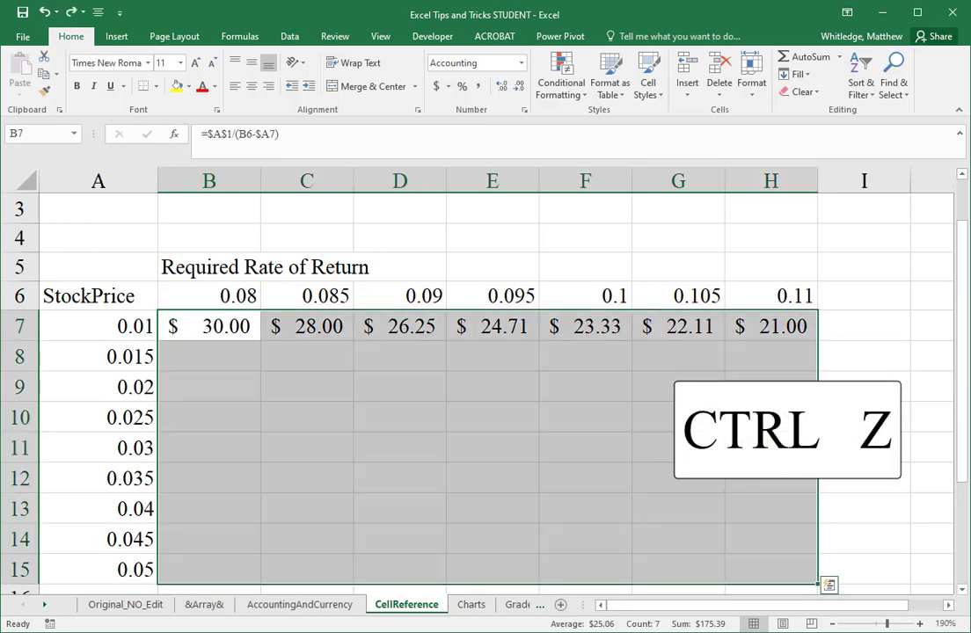
{"action": "key", "text": "Up"}
{"action": "key", "text": "Down"}
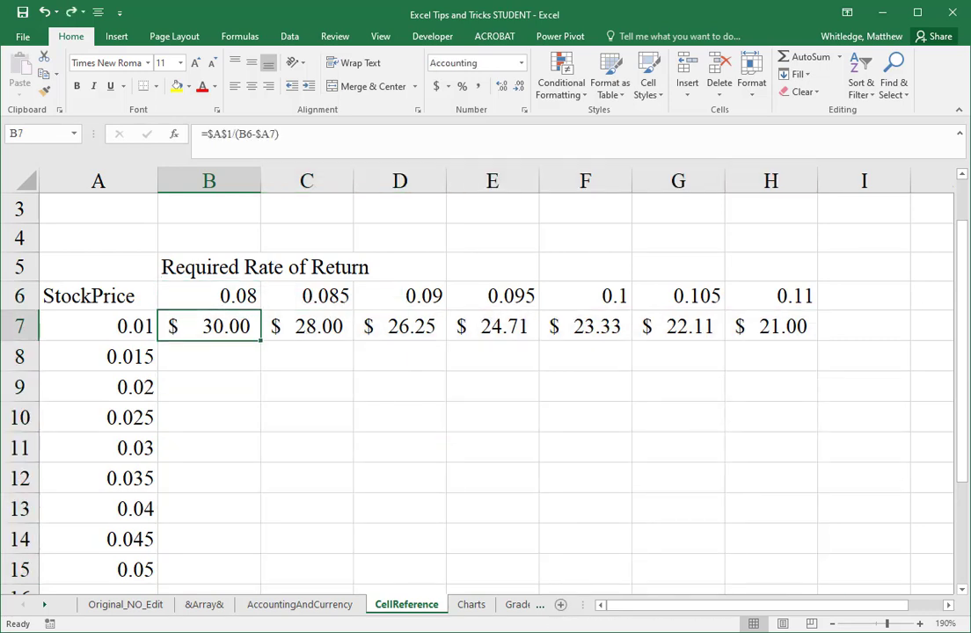
Step: Fill the formulas in B7:H7 down through row 15 again and undo that fill
{"action": "key", "text": "ctrl+shift+Right"}
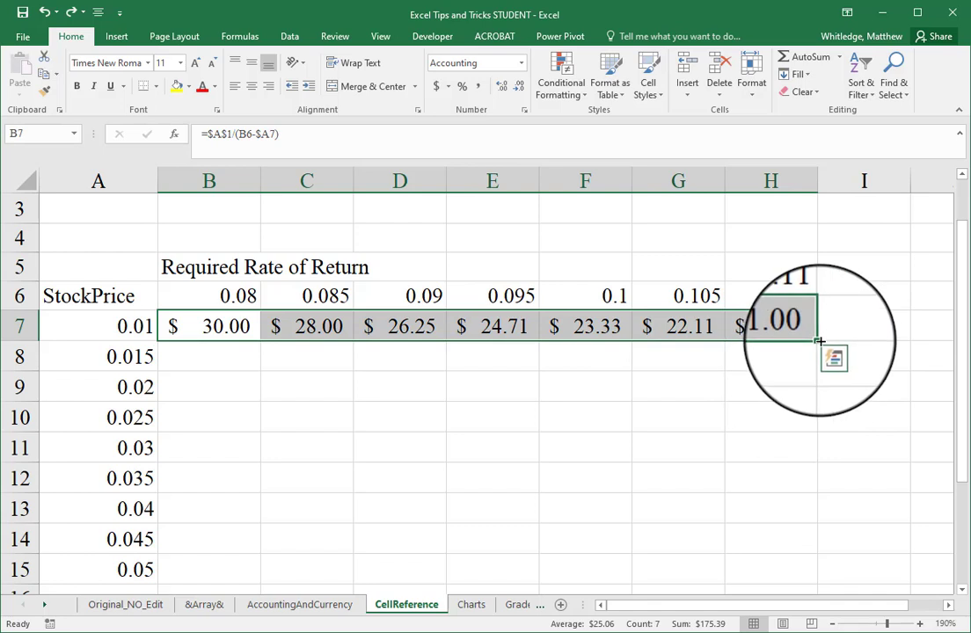
{"action": "left_click_drag", "start_coordinate": [817, 340], "coordinate": [839, 573]}
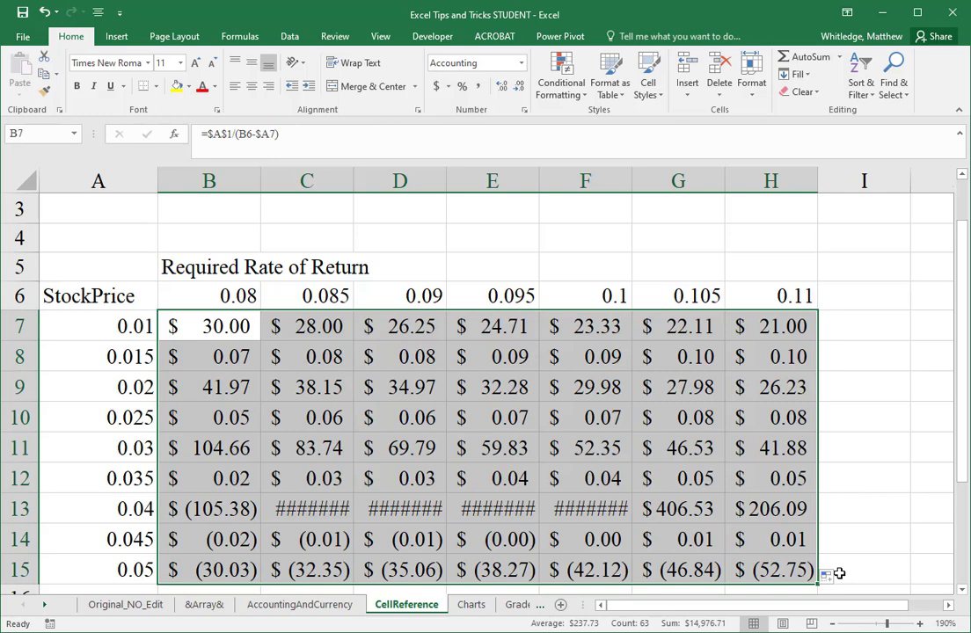
{"action": "key", "text": "ctrl+z"}
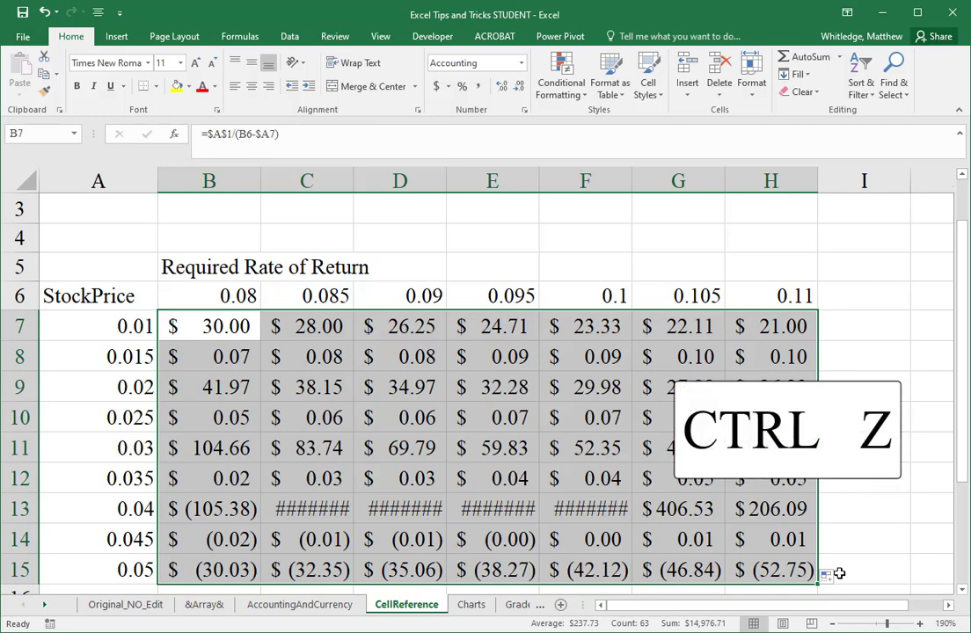
{"action": "key", "text": "Left"}
{"action": "key", "text": "Right"}
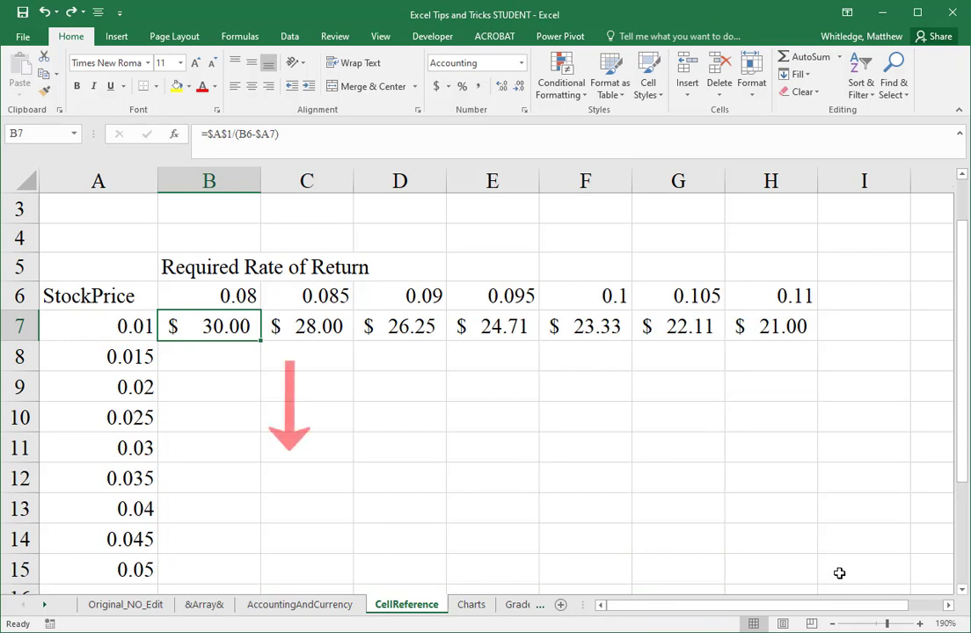
Step: Redo the undone fill through row 15 and examine the cell references in the formulas of B8 and B9
{"action": "key", "text": "Down"}
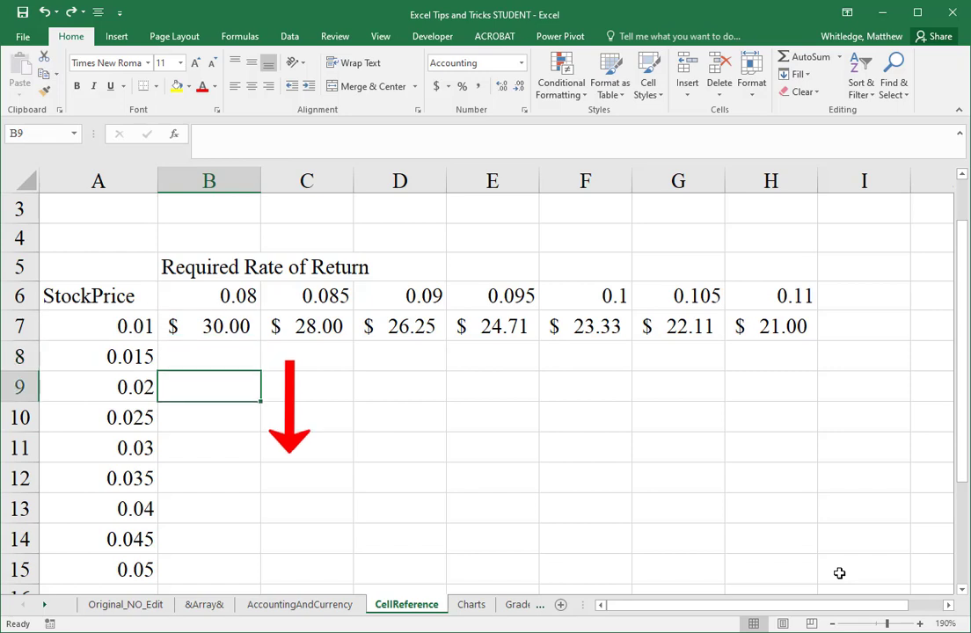
{"action": "key", "text": "Up"}
{"action": "key", "text": "Up"}
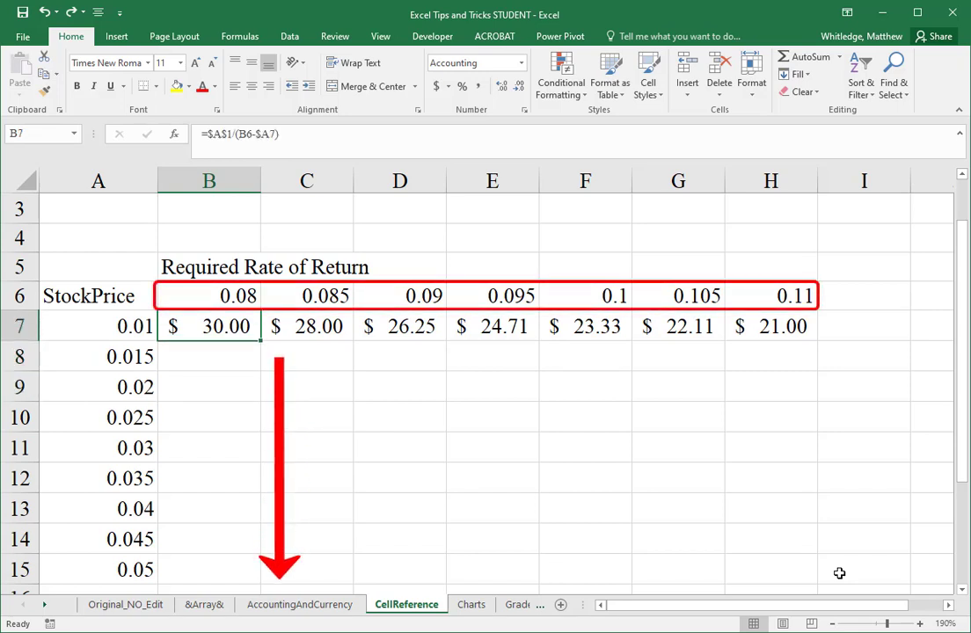
{"action": "key", "text": "ctrl+y"}
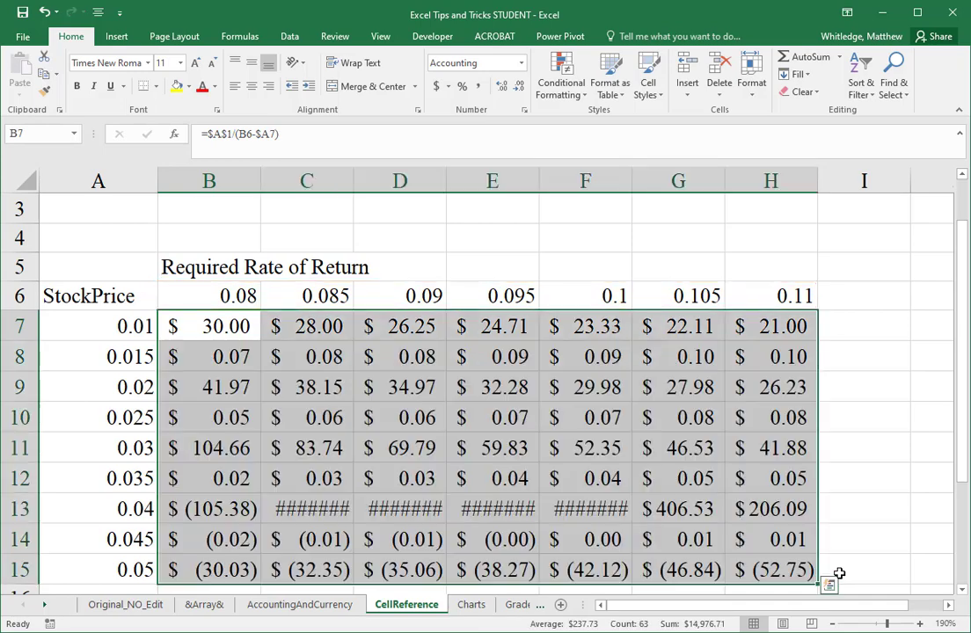
{"action": "key", "text": "Down"}
{"action": "key", "text": "F2"}
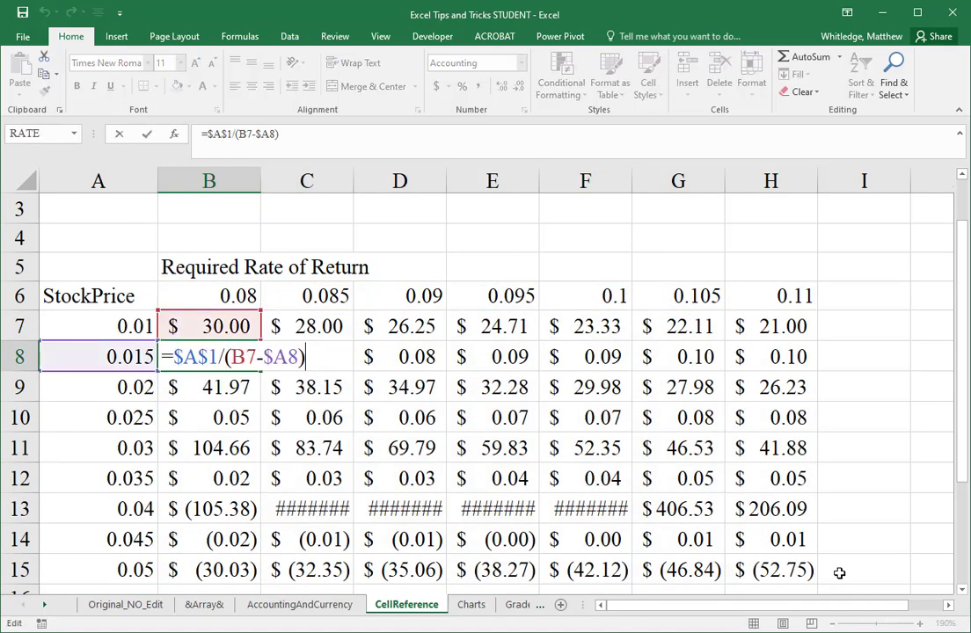
{"action": "key", "text": "Return"}
{"action": "key", "text": "F2"}
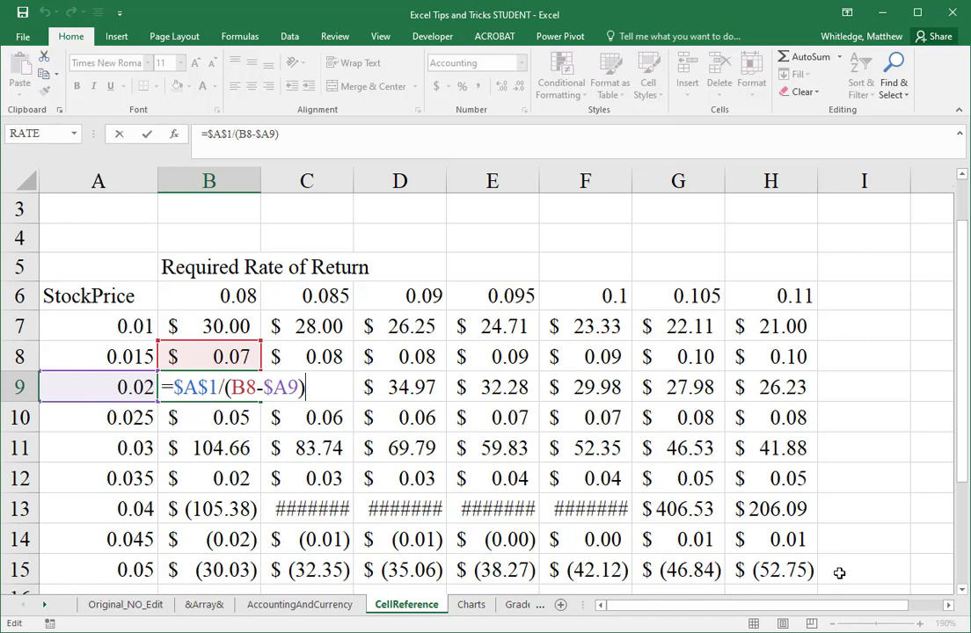
{"action": "key", "text": "ctrl+Return"}
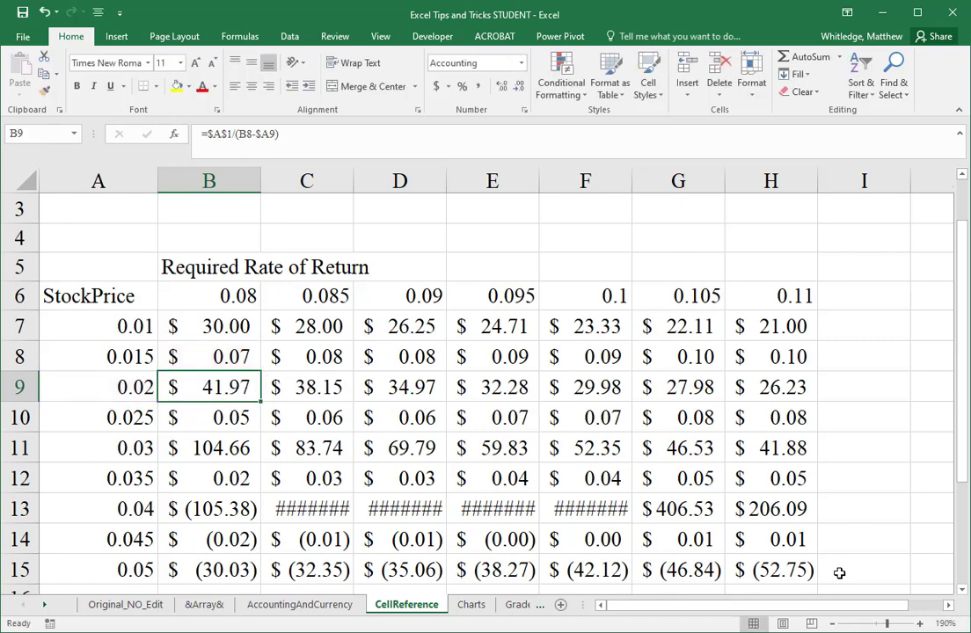
Step: Undo the restored fill below row 7 and return to cell B7
{"action": "key", "text": "ctrl+z"}
{"action": "key", "text": "Down"}
{"action": "key", "text": "Up"}
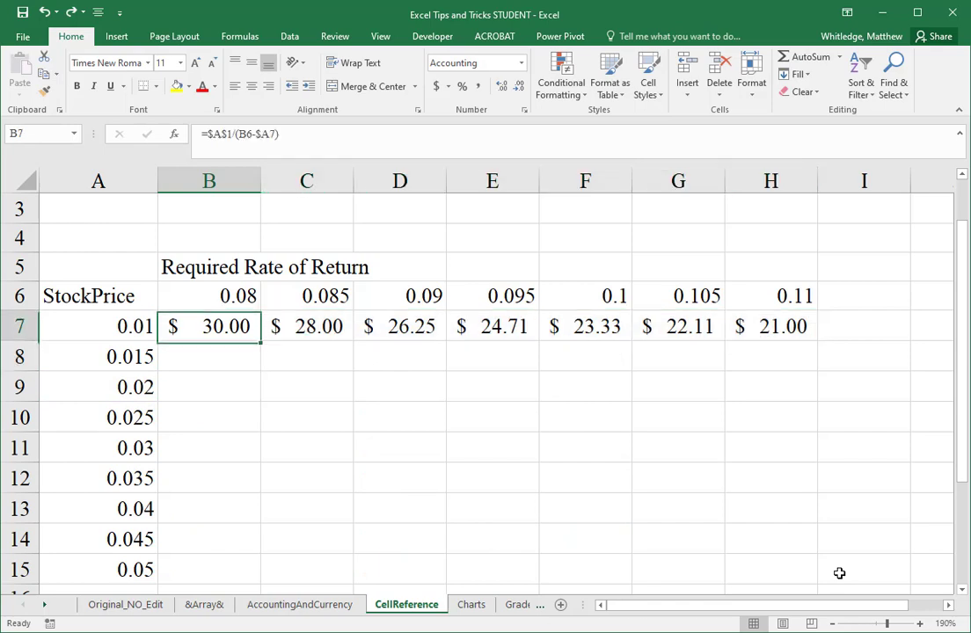
Step: Lock the required rate of return row in cell B7 so its formula reads =$A$1/(B$6-$A7)
{"action": "key", "text": "F2"}
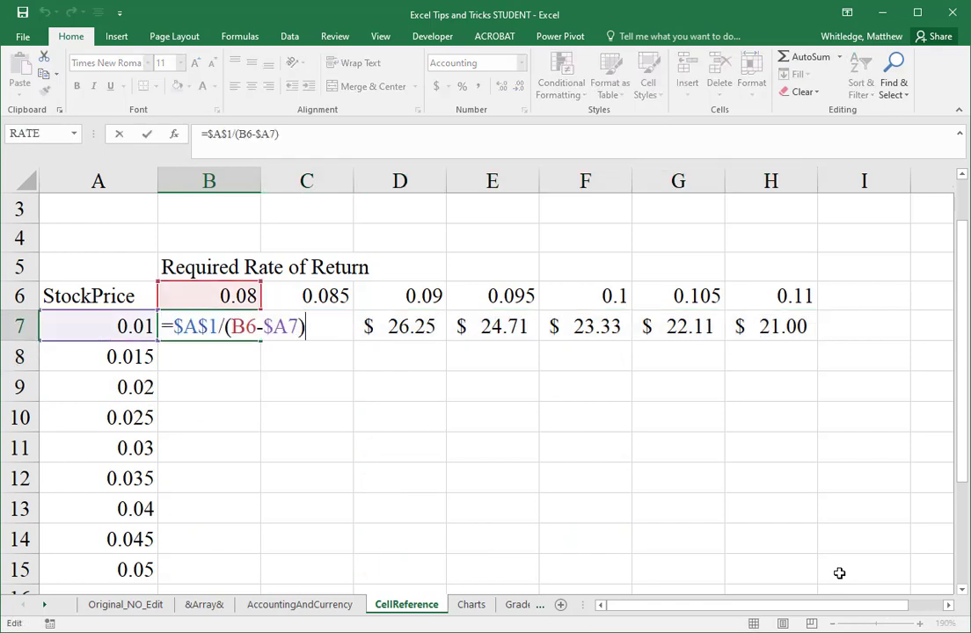
{"action": "key", "text": "Left"}
{"action": "key", "text": "Left"}
{"action": "key", "text": "Left"}
{"action": "type", "text": "$"}
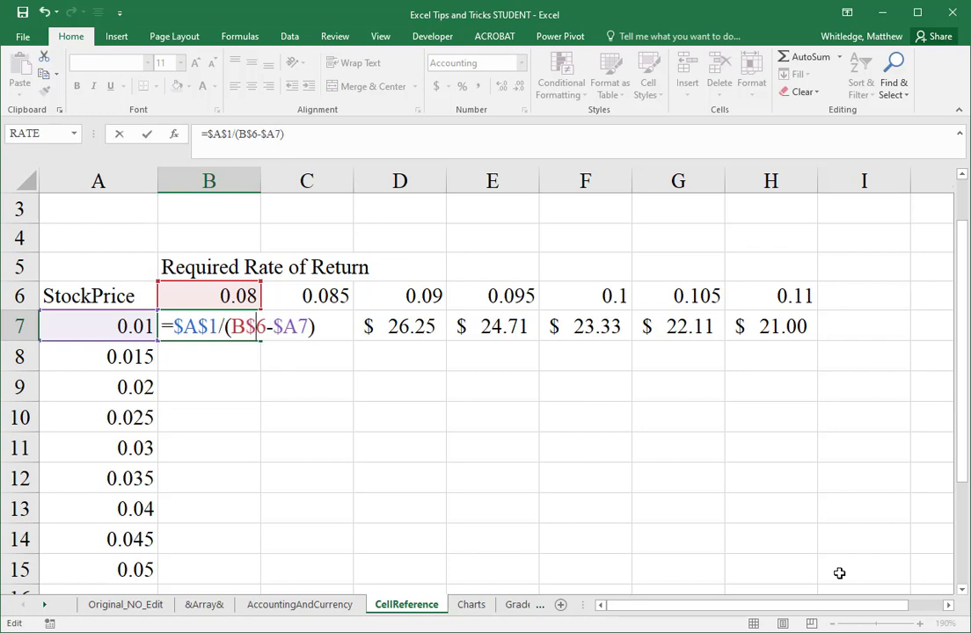
{"action": "key", "text": "ctrl+Return"}
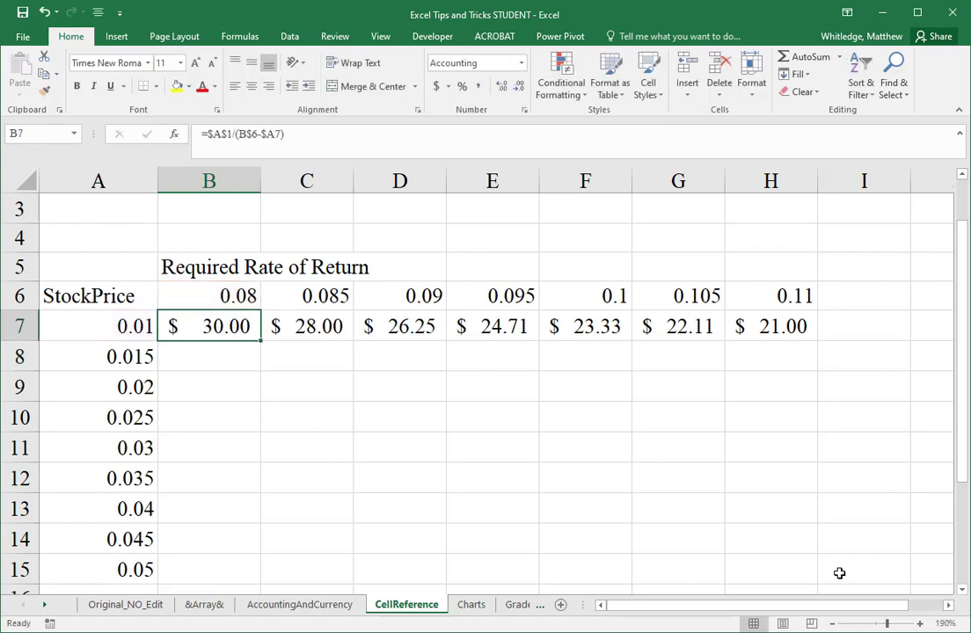
Step: Fill the row-locked formula from B7 across through column H and down through row 15
{"action": "key", "text": "ctrl+shift+Right"}
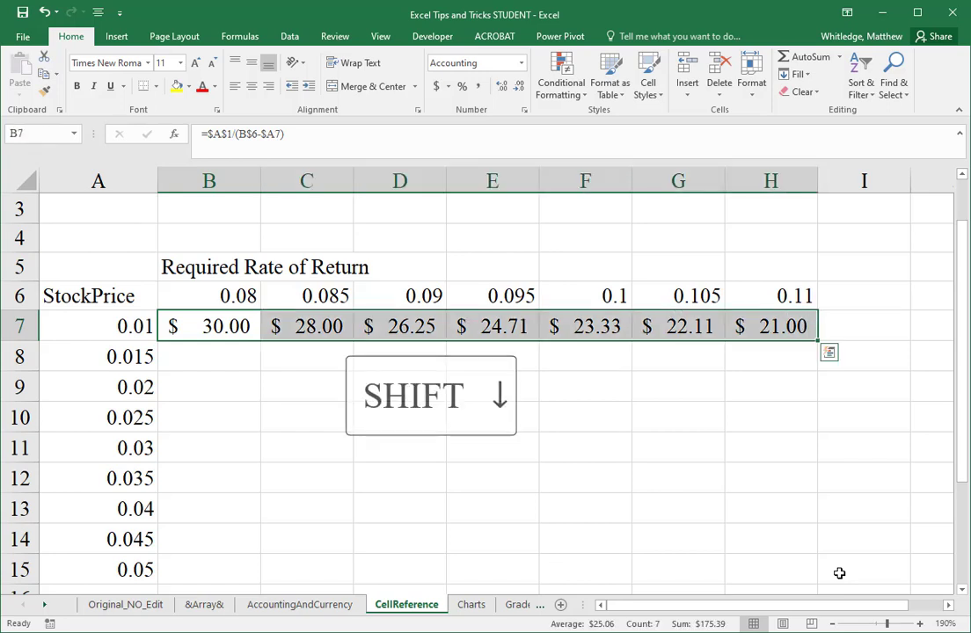
{"action": "key", "text": "shift+Down"}
{"action": "key", "text": "shift+Down"}
{"action": "key", "text": "shift+Down"}
{"action": "key", "text": "shift+Down"}
{"action": "key", "text": "shift+Down"}
{"action": "key", "text": "shift+Down"}
{"action": "key", "text": "shift+Down"}
{"action": "key", "text": "shift+Down"}
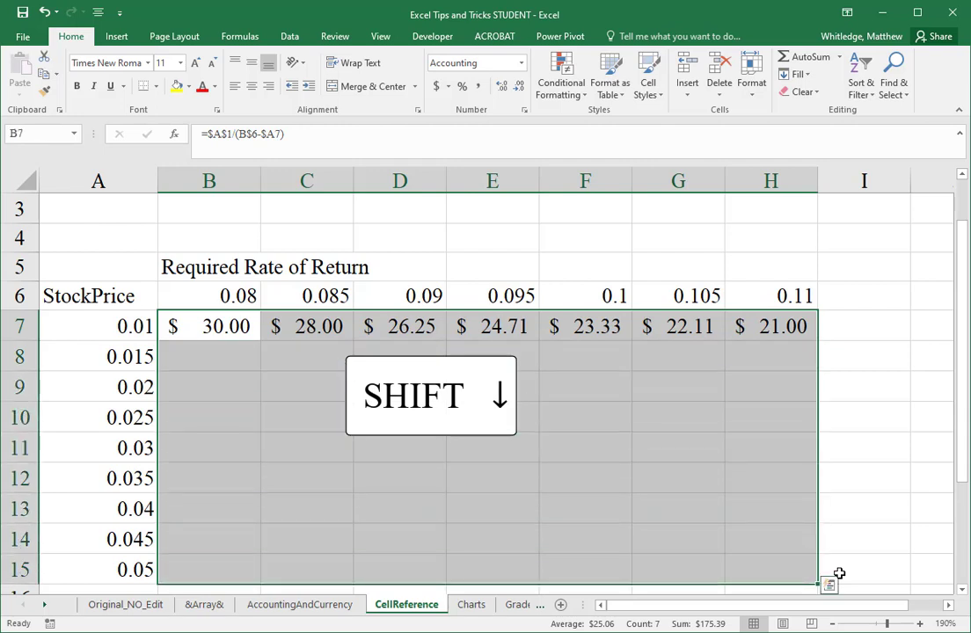
{"action": "key", "text": "ctrl+d"}
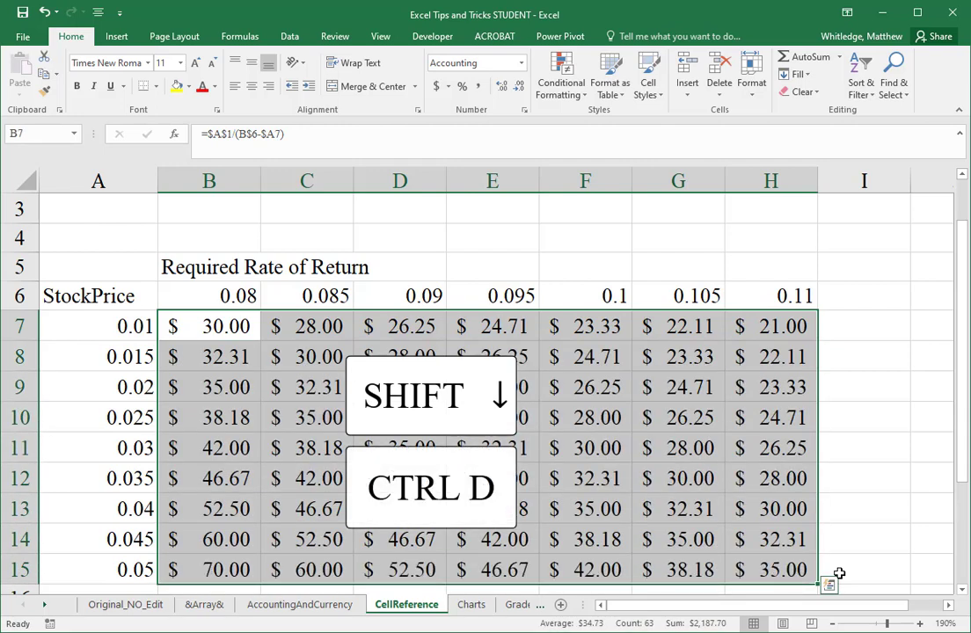
{"action": "key", "text": "Up"}
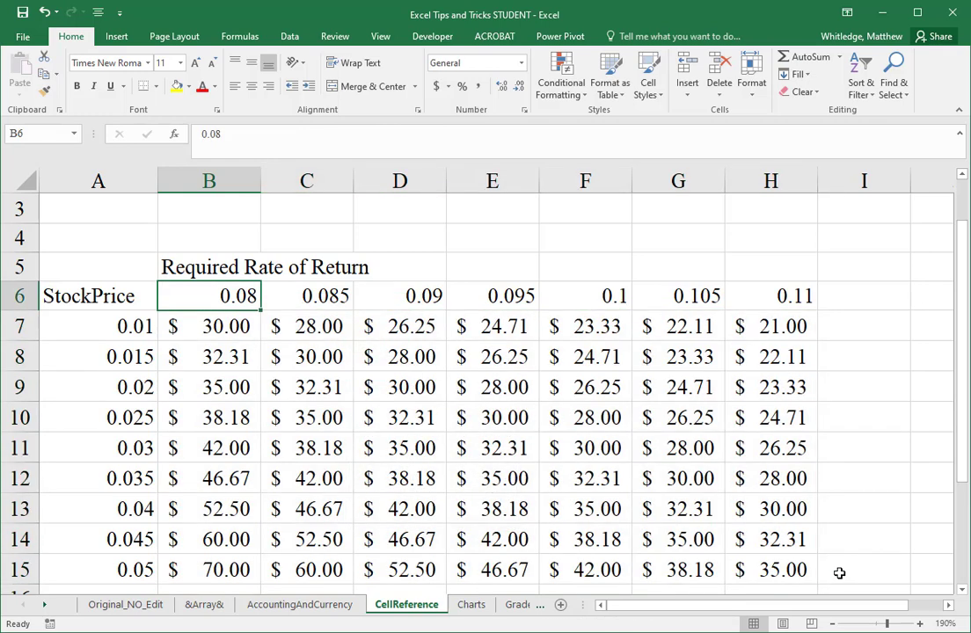
Step: Select cell B7 and display the sheet's formulas instead of their values
{"action": "key", "text": "ctrl+Home"}
{"action": "key", "text": "ctrl+Down"}
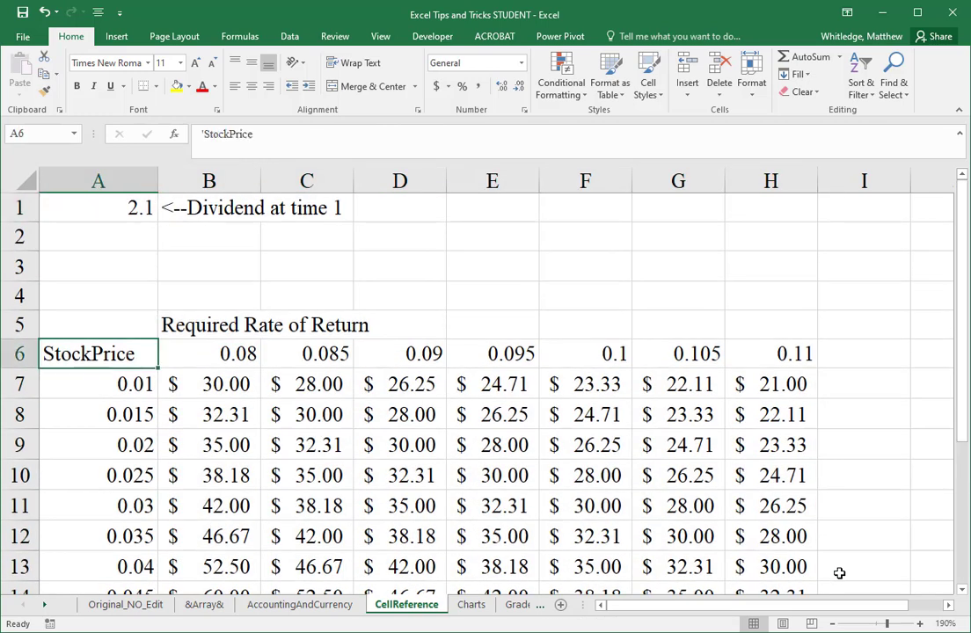
{"action": "key", "text": "Down"}
{"action": "key", "text": "Right"}
{"action": "key", "text": "ctrl+grave"}
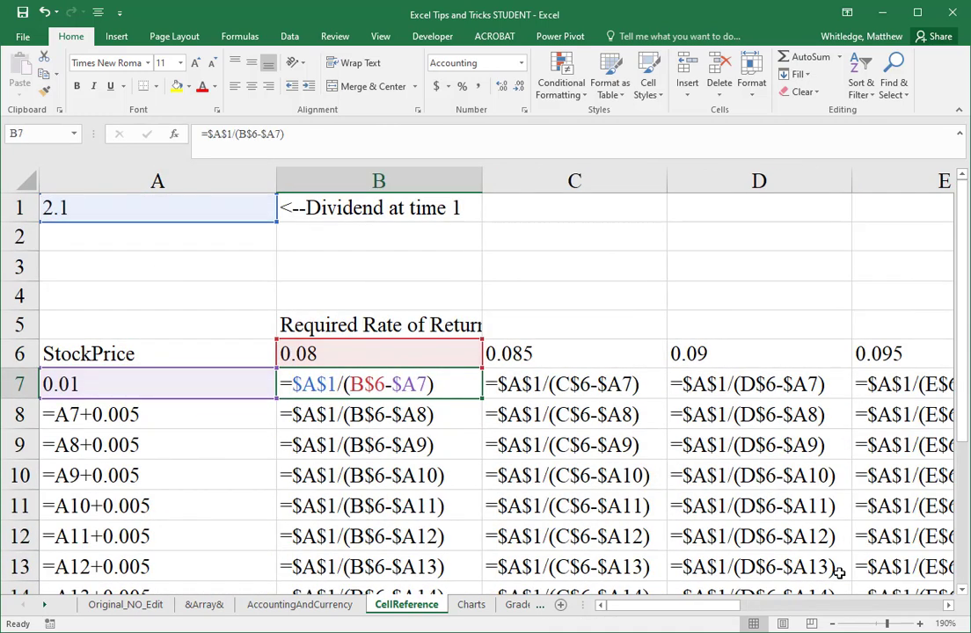
Step: Examine the cell references in copied formulas such as D11, B9 and E13, and return the sheet to displaying values
{"action": "key", "text": "Down"}
{"action": "key", "text": "Down"}
{"action": "key", "text": "Down"}
{"action": "key", "text": "Down"}
{"action": "key", "text": "Right"}
{"action": "key", "text": "Right"}
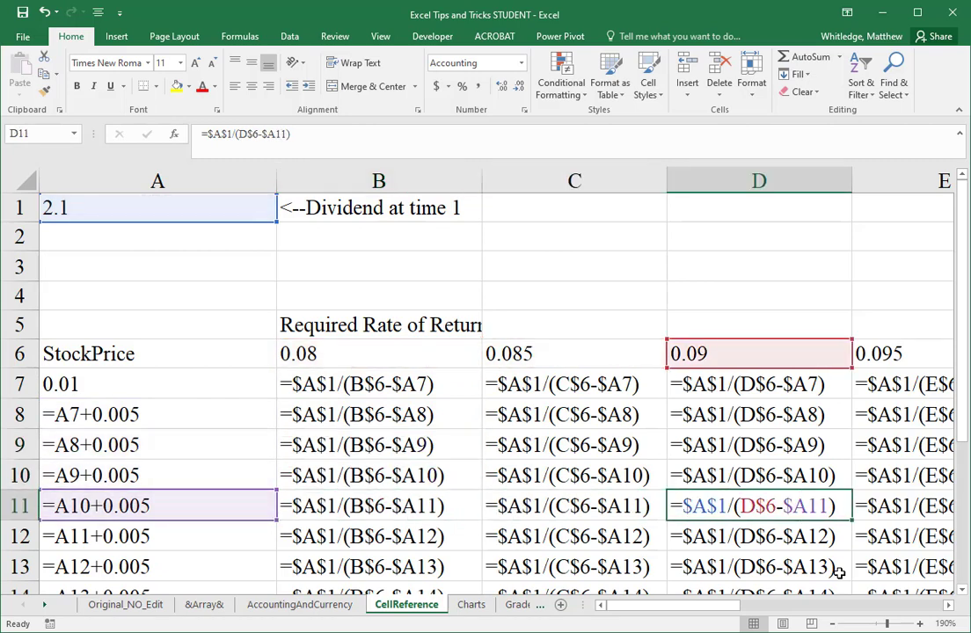
{"action": "key", "text": "Up"}
{"action": "key", "text": "Up"}
{"action": "key", "text": "Left"}
{"action": "key", "text": "Left"}
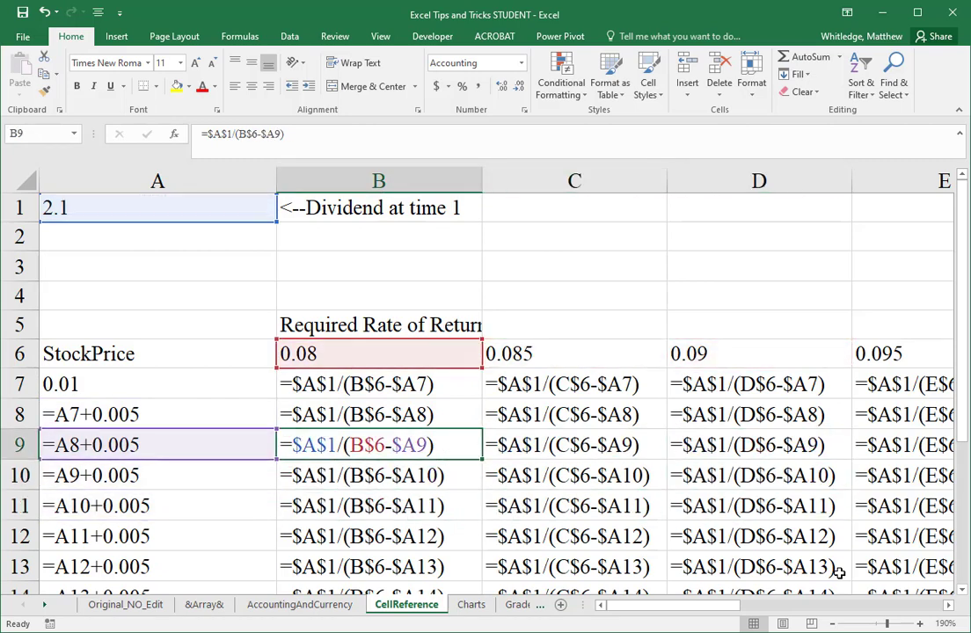
{"action": "key", "text": "Down"}
{"action": "key", "text": "Down"}
{"action": "key", "text": "Down"}
{"action": "key", "text": "Down"}
{"action": "key", "text": "Right"}
{"action": "key", "text": "Right"}
{"action": "key", "text": "Right"}
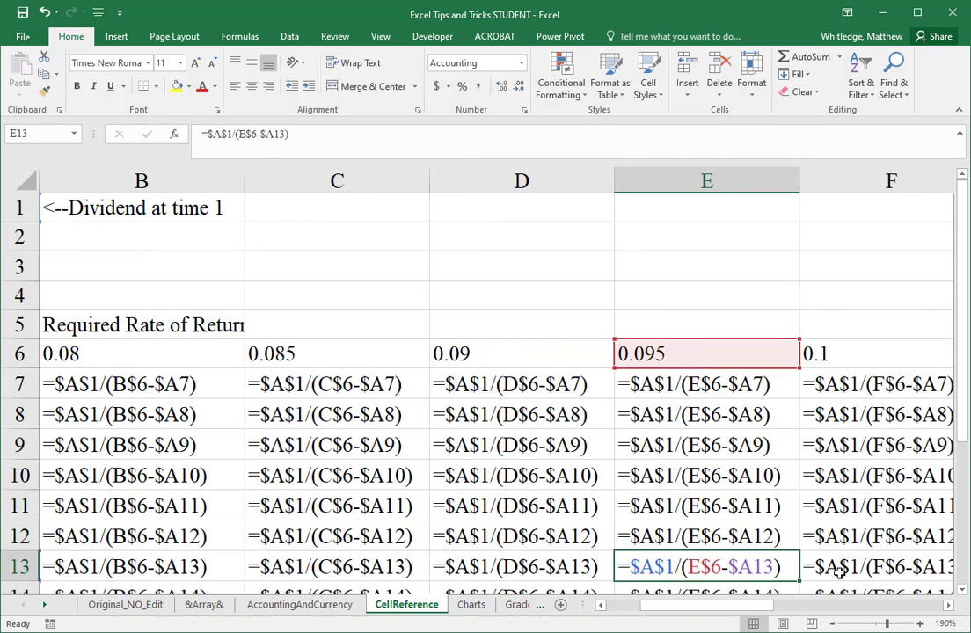
{"action": "key", "text": "Up"}
{"action": "key", "text": "Up"}
{"action": "key", "text": "Up"}
{"action": "key", "text": "Up"}
{"action": "key", "text": "ctrl+Home"}
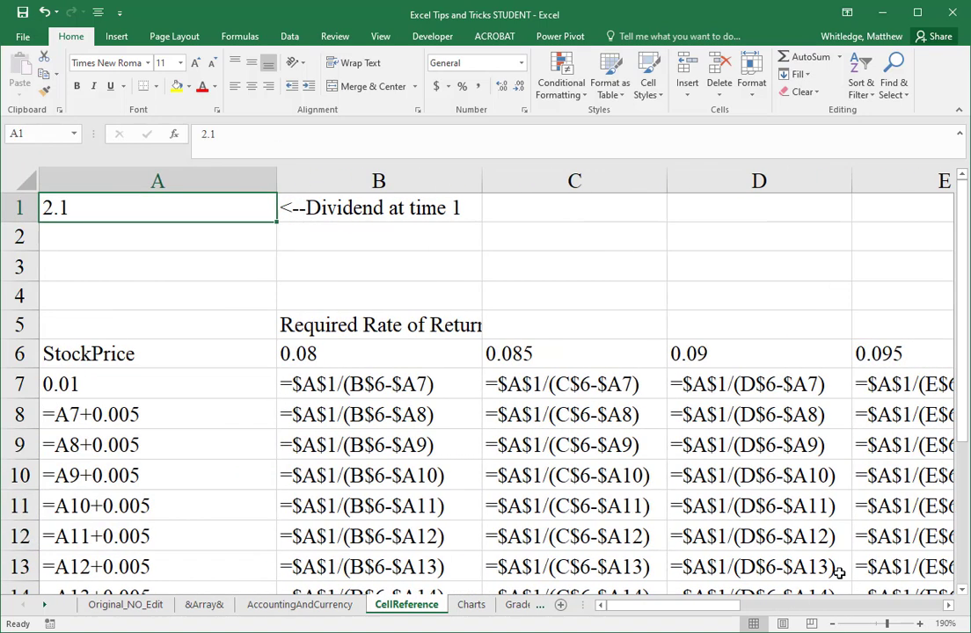
{"action": "key", "text": "ctrl+grave"}
Step: Open B7's formula for editing and cycle its growth rate reference through A7, $A$7 and A$7 back to $A7
{"action": "key", "text": "Down"}
{"action": "key", "text": "Down"}
{"action": "key", "text": "Down"}
{"action": "key", "text": "Down"}
{"action": "key", "text": "Down"}
{"action": "key", "text": "Down"}
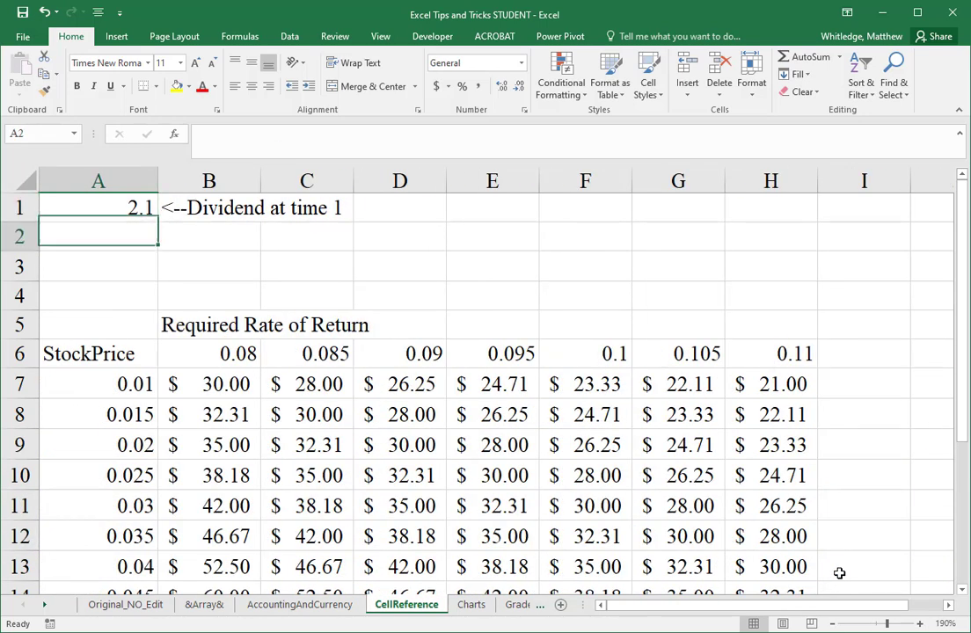
{"action": "key", "text": "Right"}
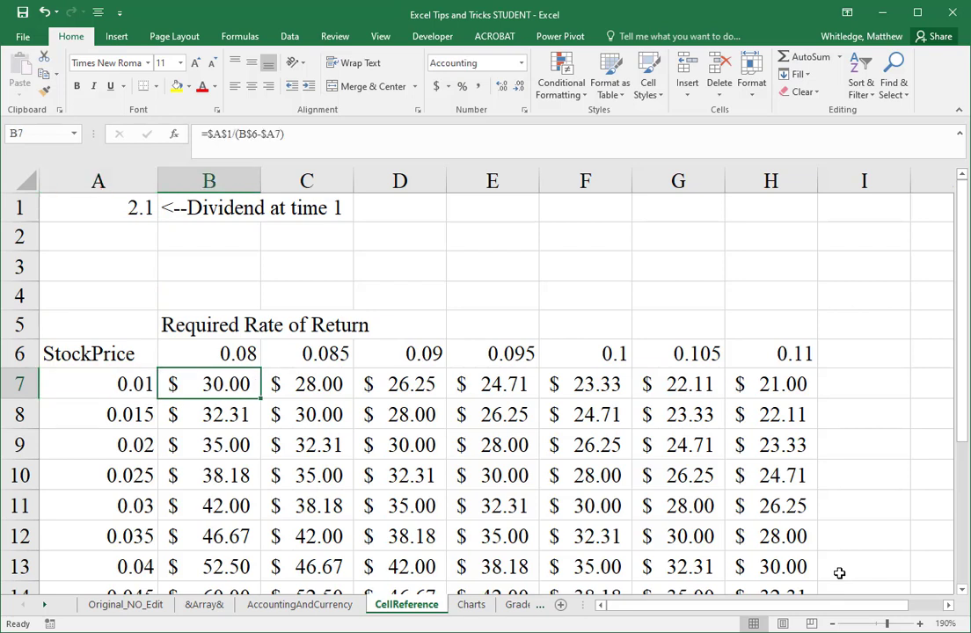
{"action": "key", "text": "F2"}
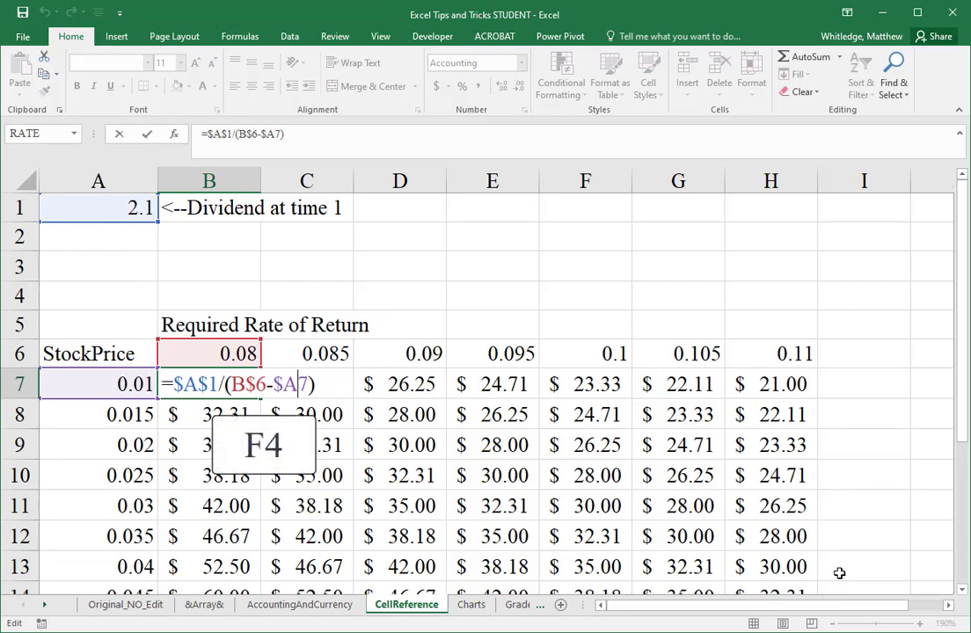
{"action": "key", "text": "F4"}
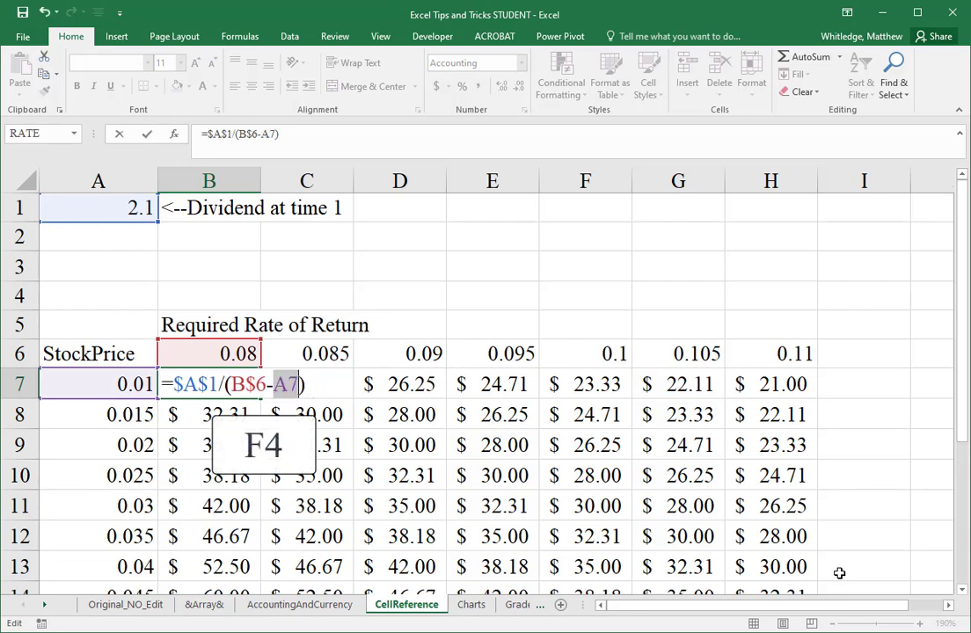
{"action": "key", "text": "F4"}
{"action": "key", "text": "F4"}
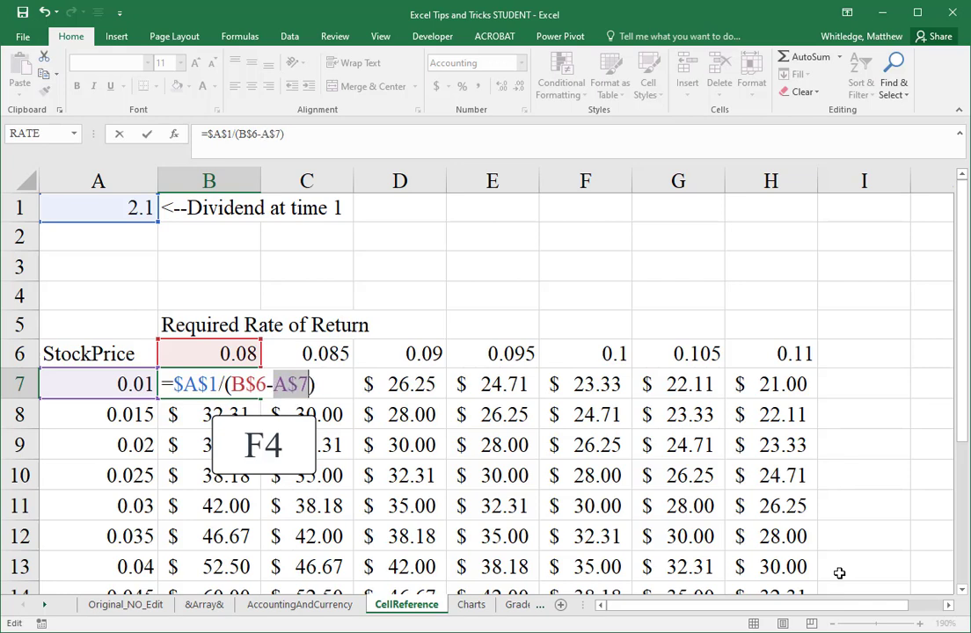
{"action": "key", "text": "F4"}
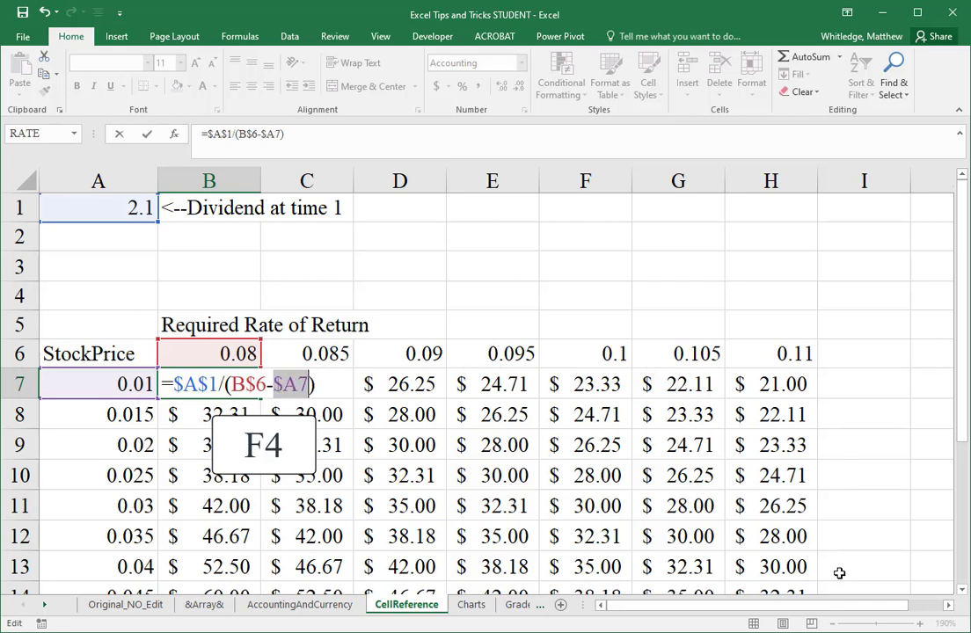